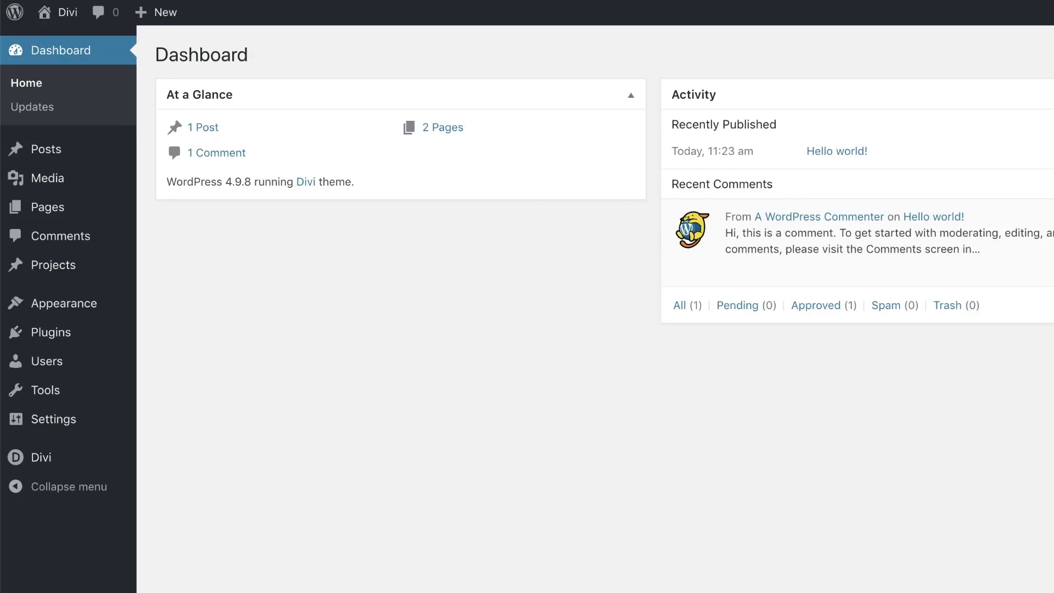
Step: In the Theme Customizer, make the footer bottom bar's background color fully transparent, rgba(0,0,0,0)
{"action": "mouse_move", "coordinate": [44, 459]}
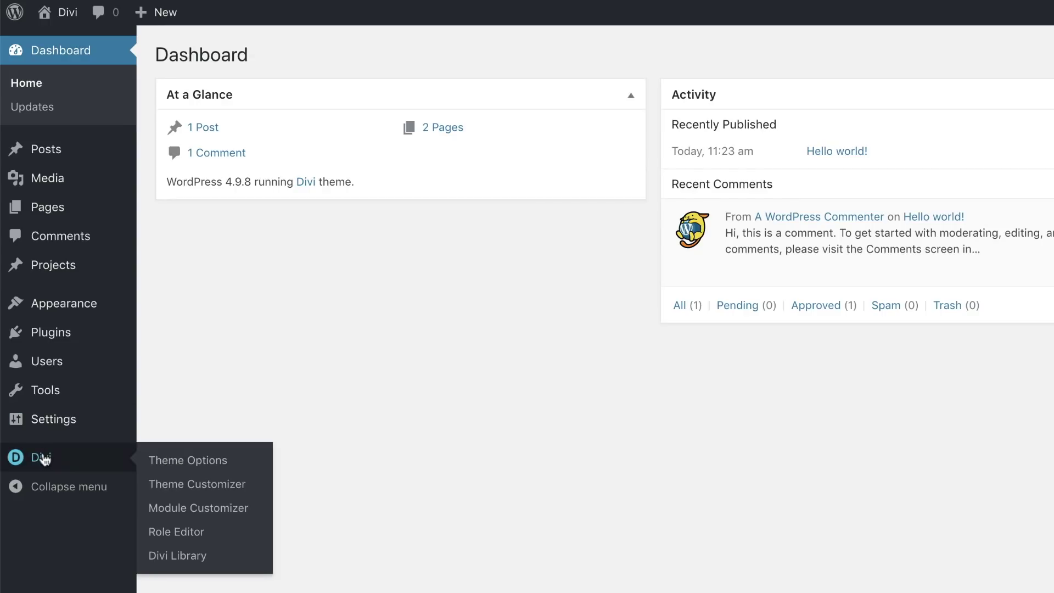
{"action": "left_click", "coordinate": [221, 488]}
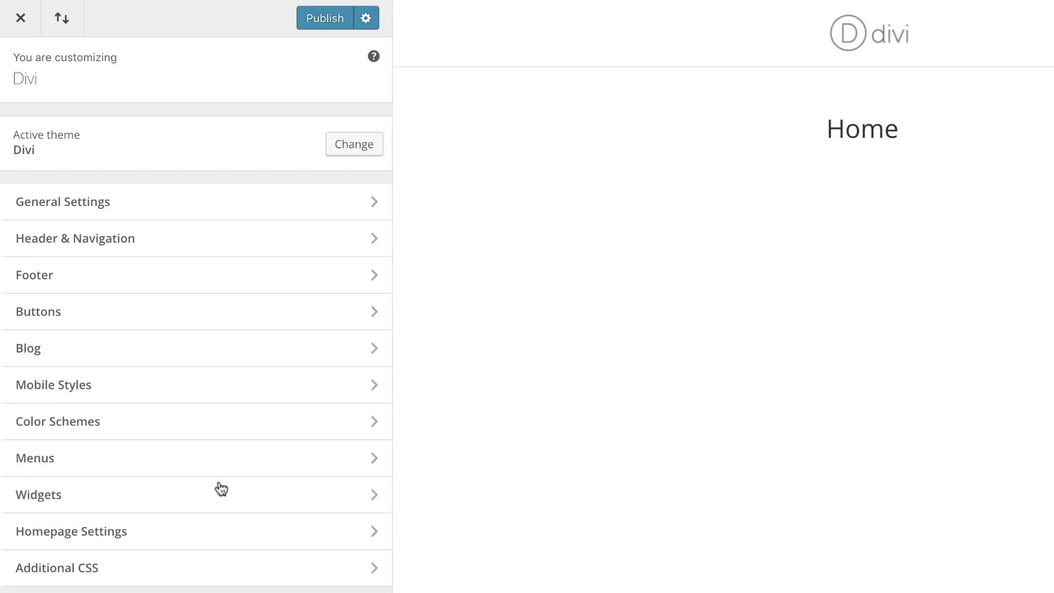
{"action": "left_click", "coordinate": [68, 279]}
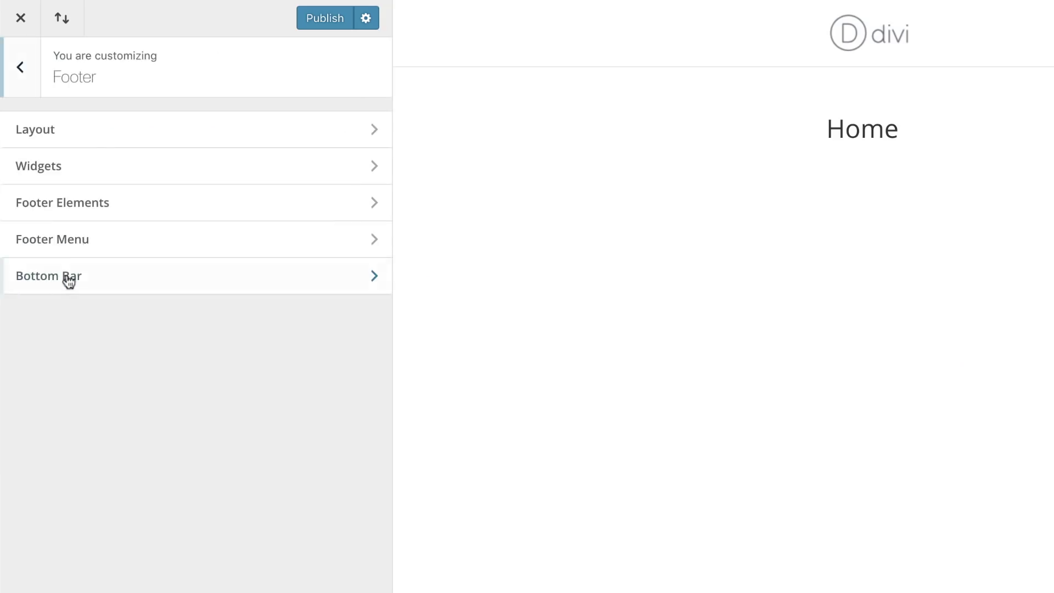
{"action": "left_click", "coordinate": [78, 279]}
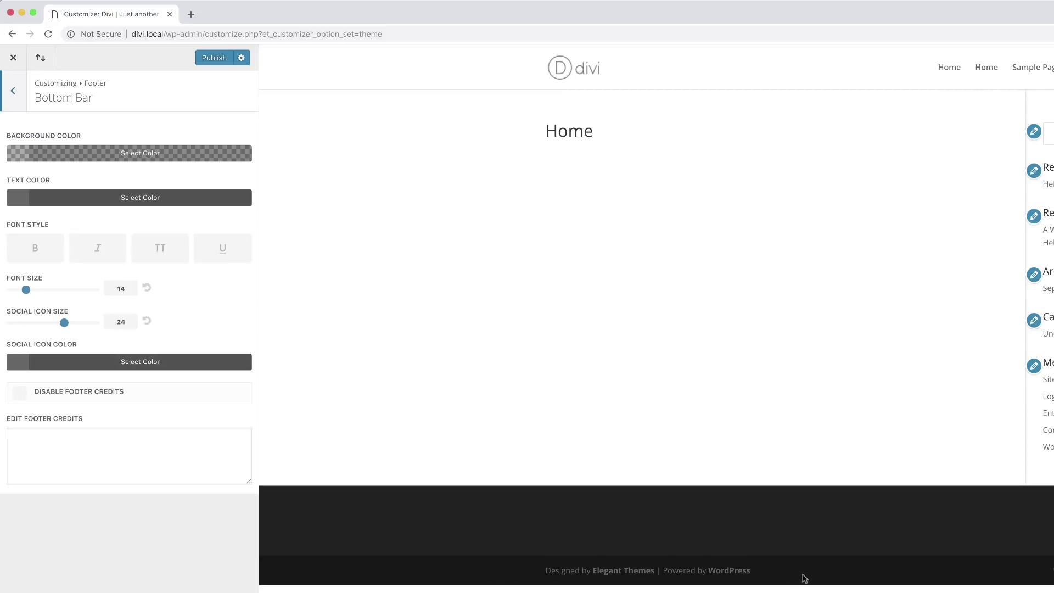
{"action": "left_click", "coordinate": [20, 154]}
{"action": "left_click_drag", "start_coordinate": [144, 276], "coordinate": [150, 321]}
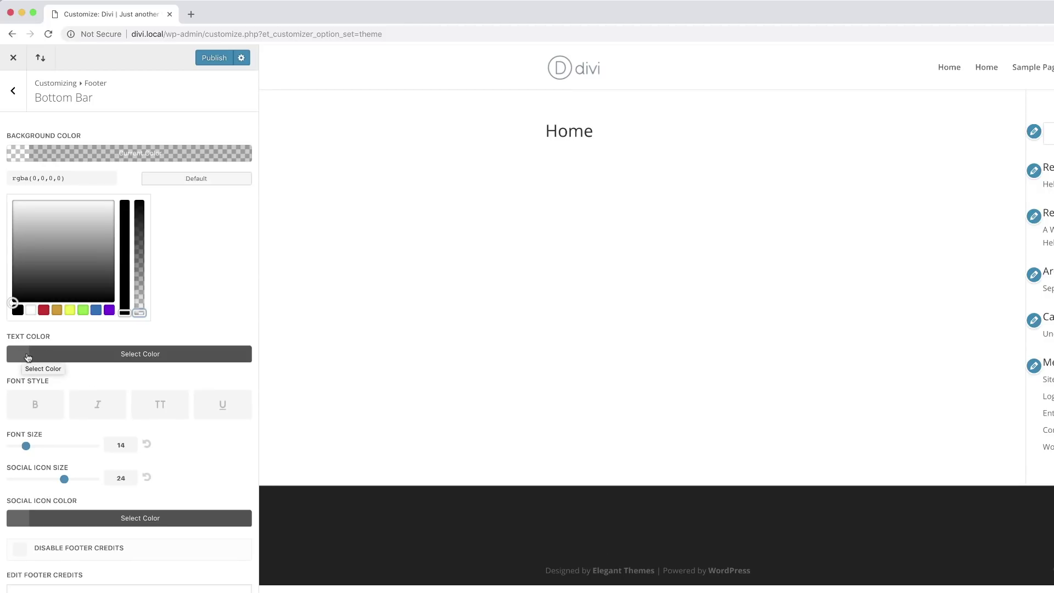
Step: Set the footer credits to "Designed by", the designer's name and "| 2018", then publish the changes and leave the Theme Customizer
{"action": "left_click", "coordinate": [49, 589]}
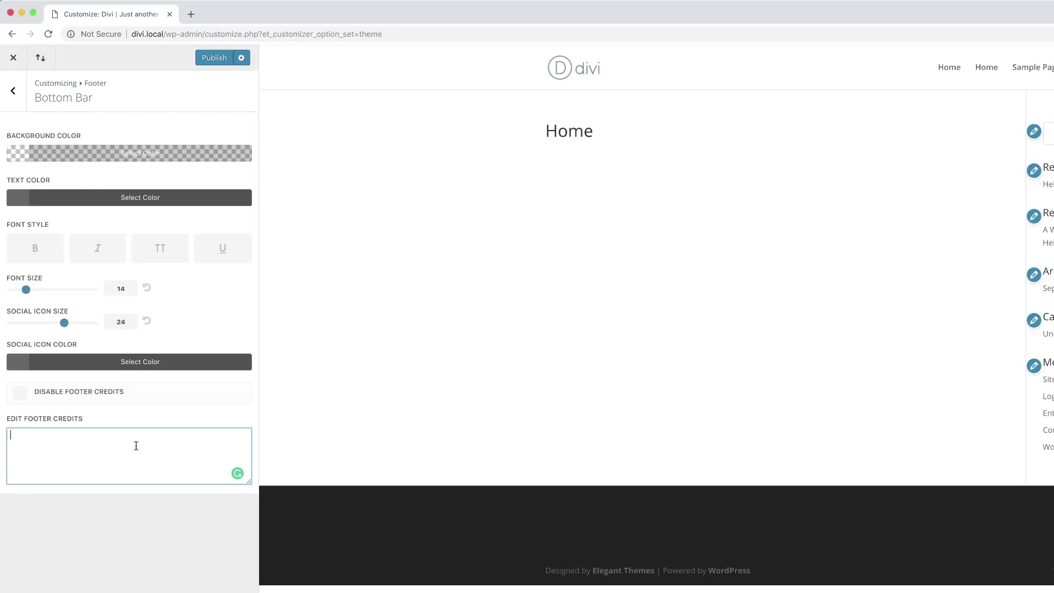
{"action": "type", "text": "Designed by Mak"}
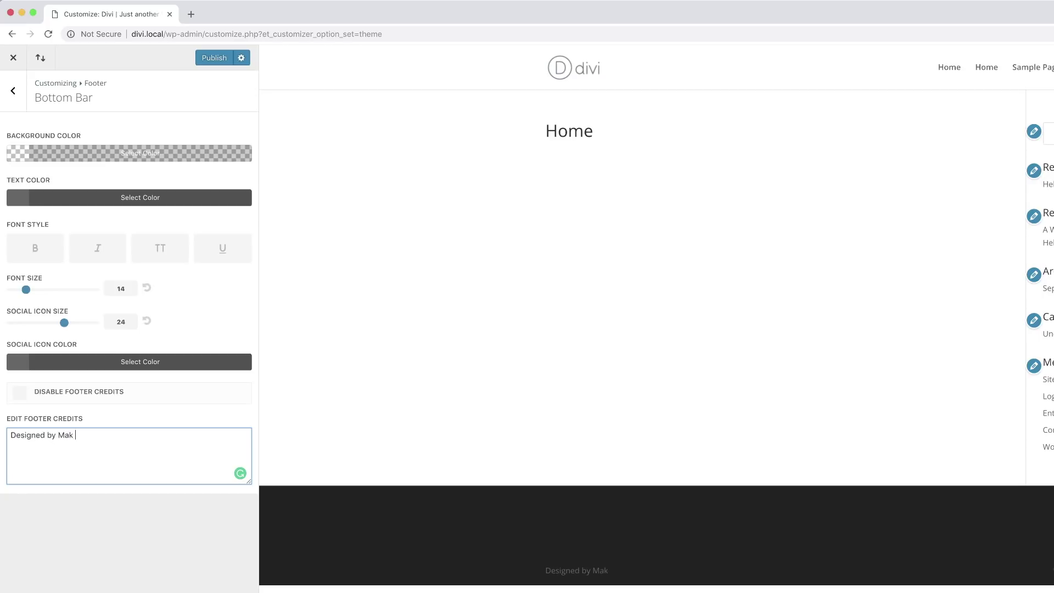
{"action": "type", "text": "| 2018"}
{"action": "left_click", "coordinate": [212, 58]}
{"action": "left_click", "coordinate": [14, 58]}
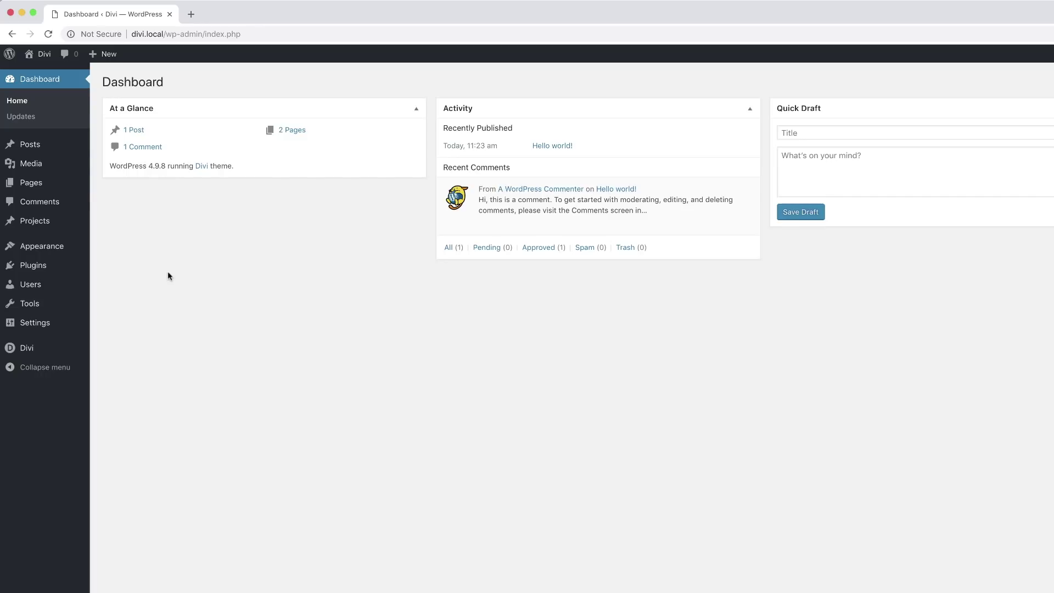
Step: Create a new page titled "footer" and enable the Divi Builder for it
{"action": "mouse_move", "coordinate": [74, 188]}
{"action": "left_click", "coordinate": [126, 203]}
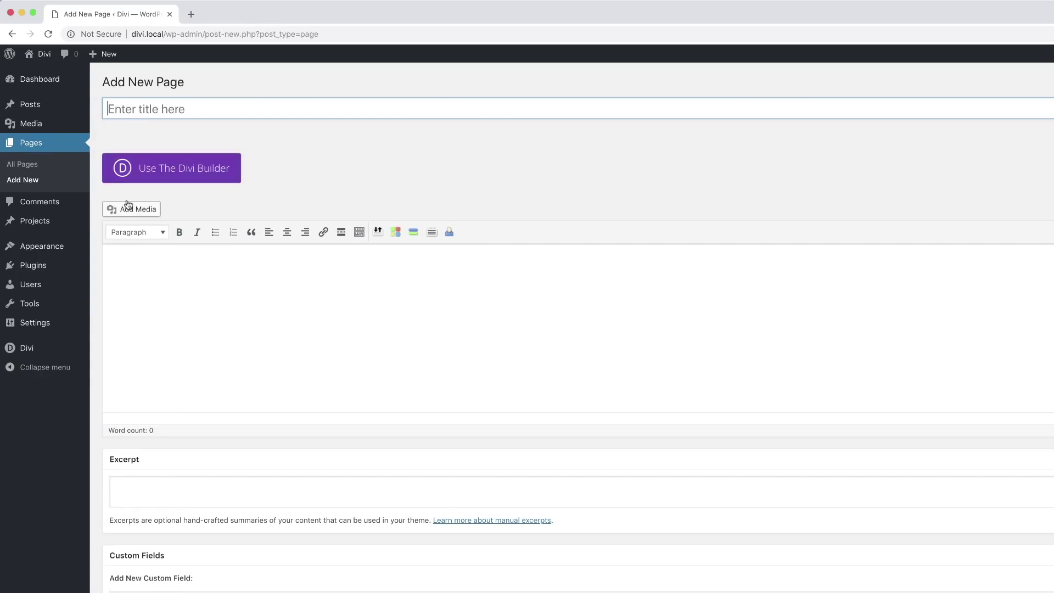
{"action": "left_click", "coordinate": [183, 107]}
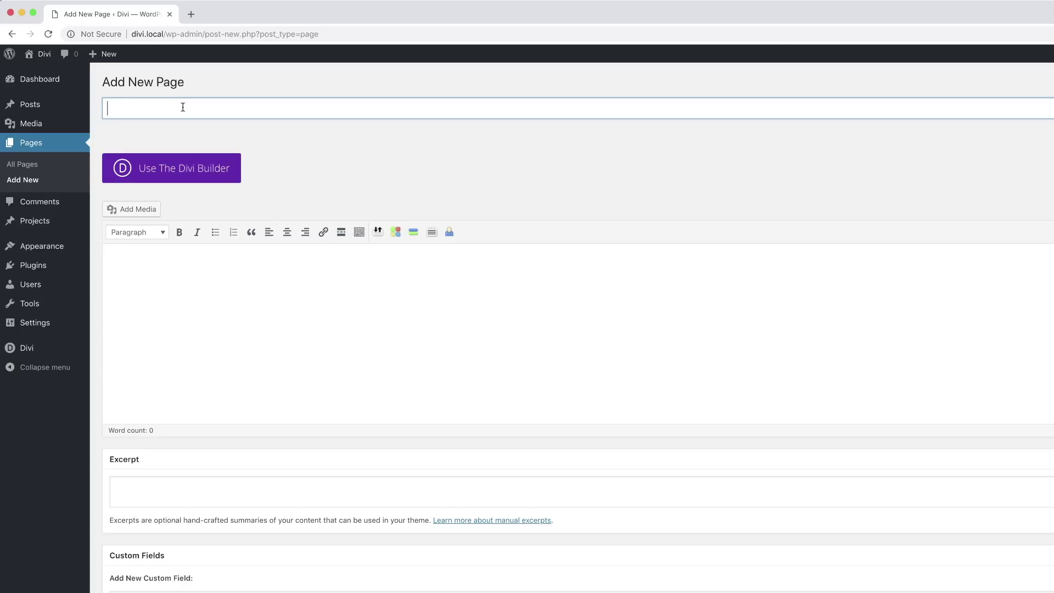
{"action": "type", "text": "footer"}
{"action": "left_click", "coordinate": [170, 168]}
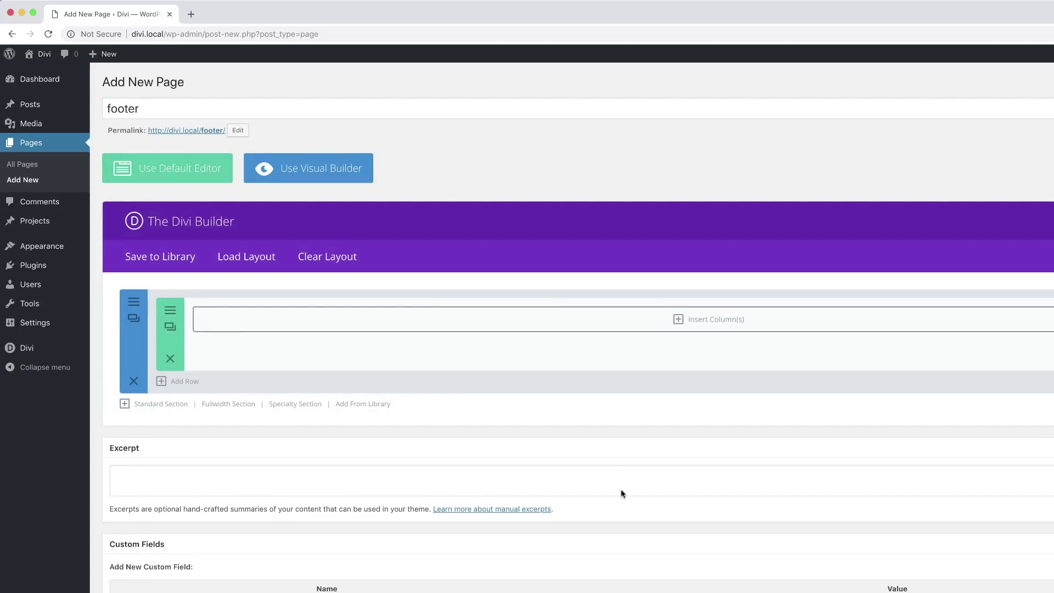
Step: Start building the page from scratch in the Visual Builder and insert a one-column row without any module
{"action": "left_click", "coordinate": [336, 177]}
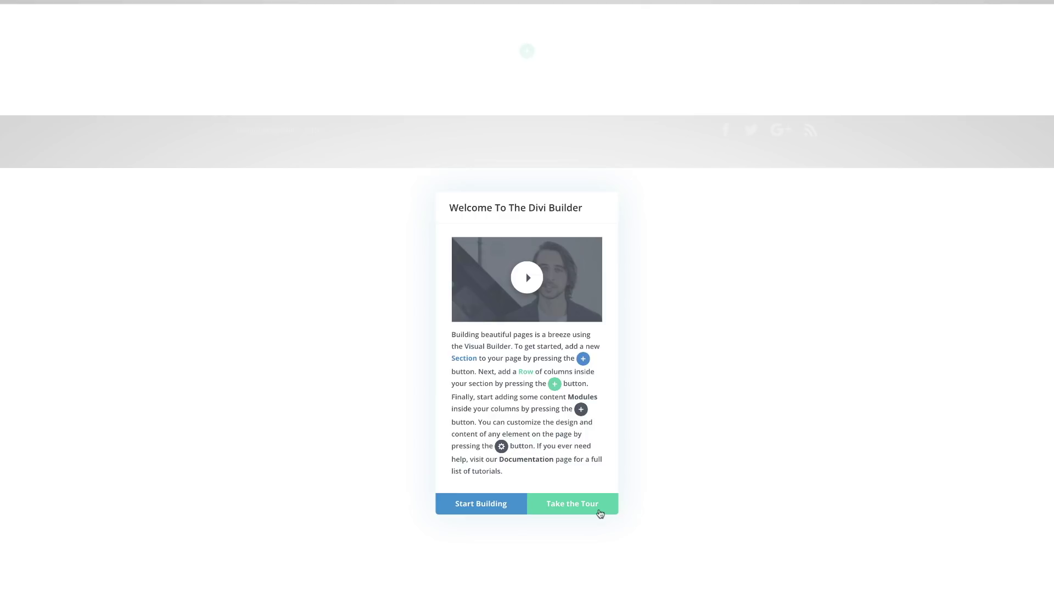
{"action": "left_click", "coordinate": [492, 503]}
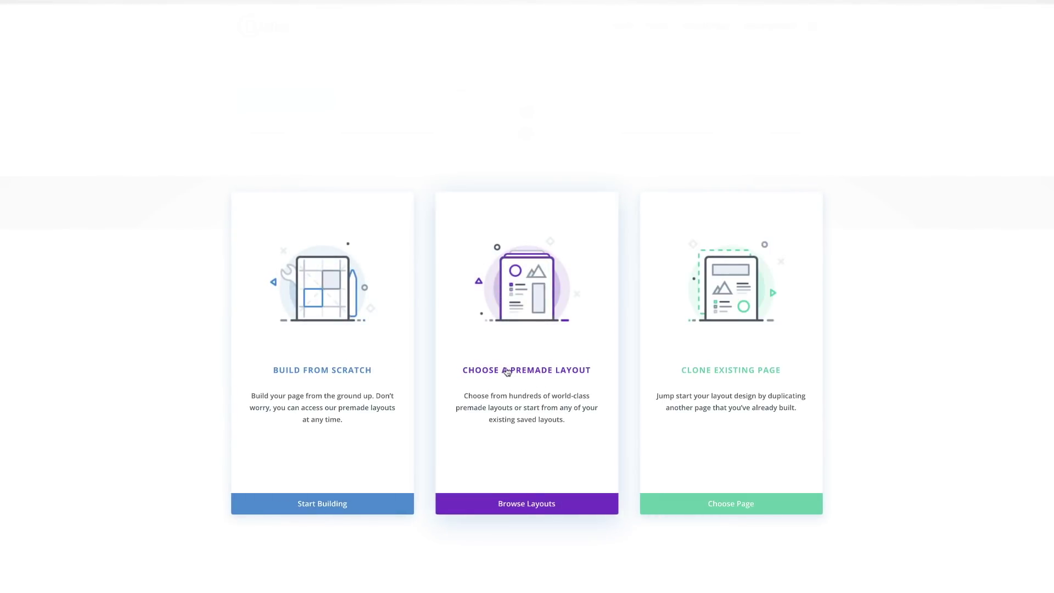
{"action": "left_click", "coordinate": [324, 374]}
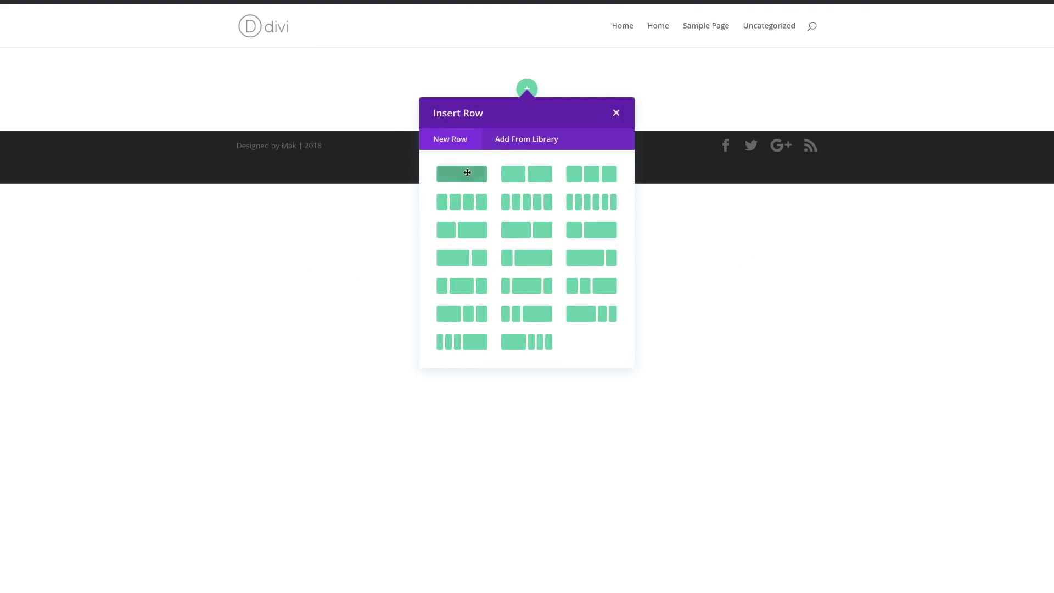
{"action": "left_click", "coordinate": [467, 175]}
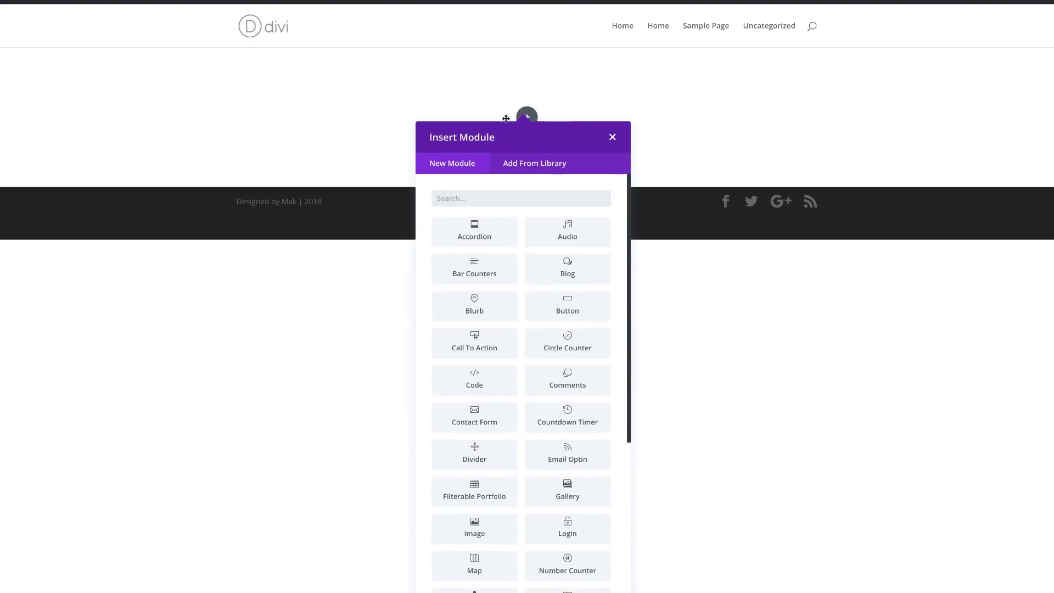
{"action": "left_click", "coordinate": [612, 137]}
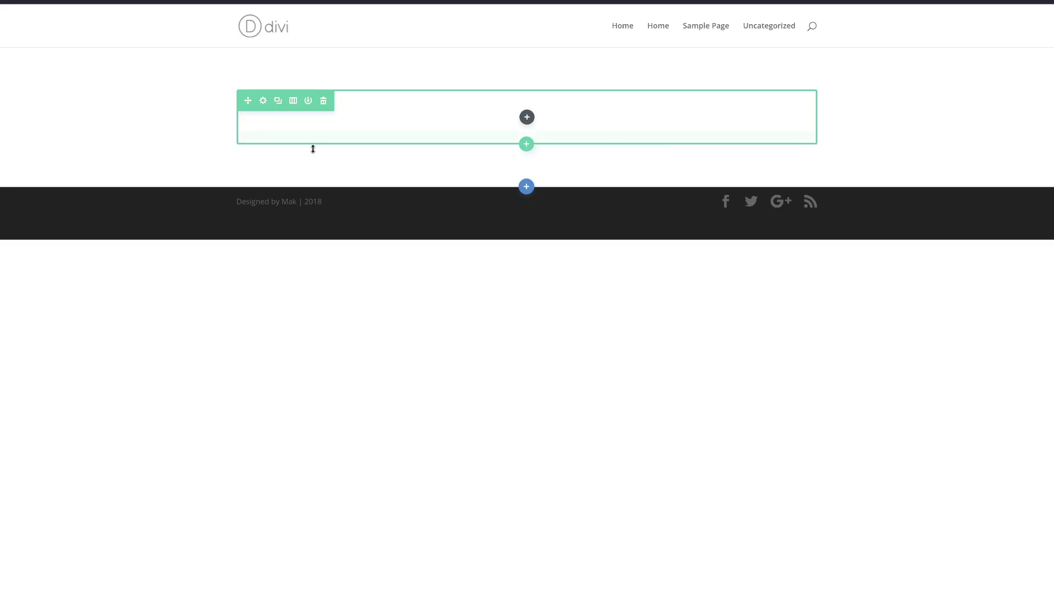
Step: Open the new row's settings, dock them beside the page preview and widen them
{"action": "left_click", "coordinate": [263, 102]}
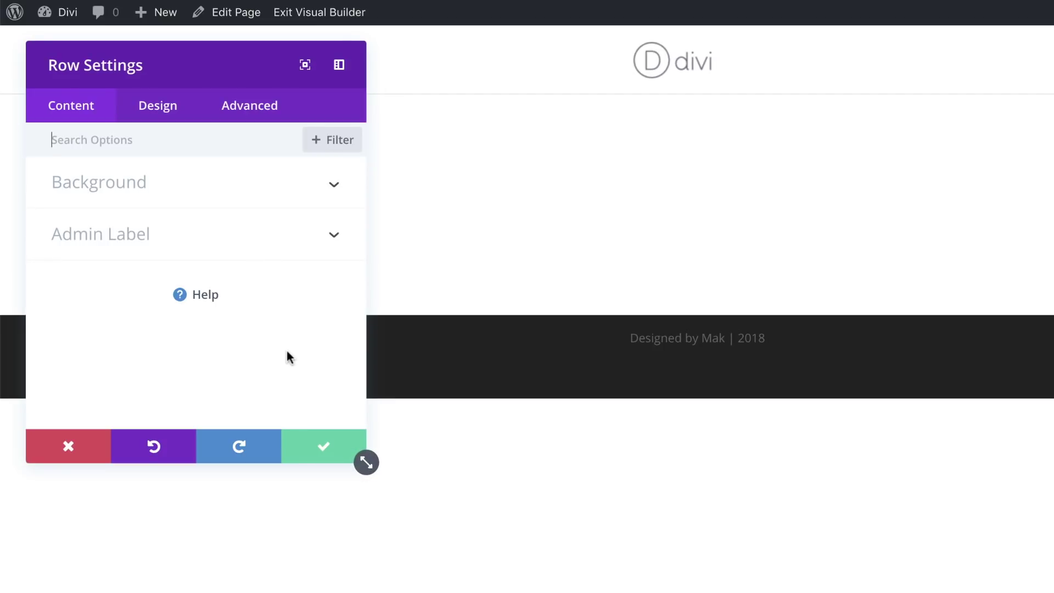
{"action": "left_click", "coordinate": [340, 67]}
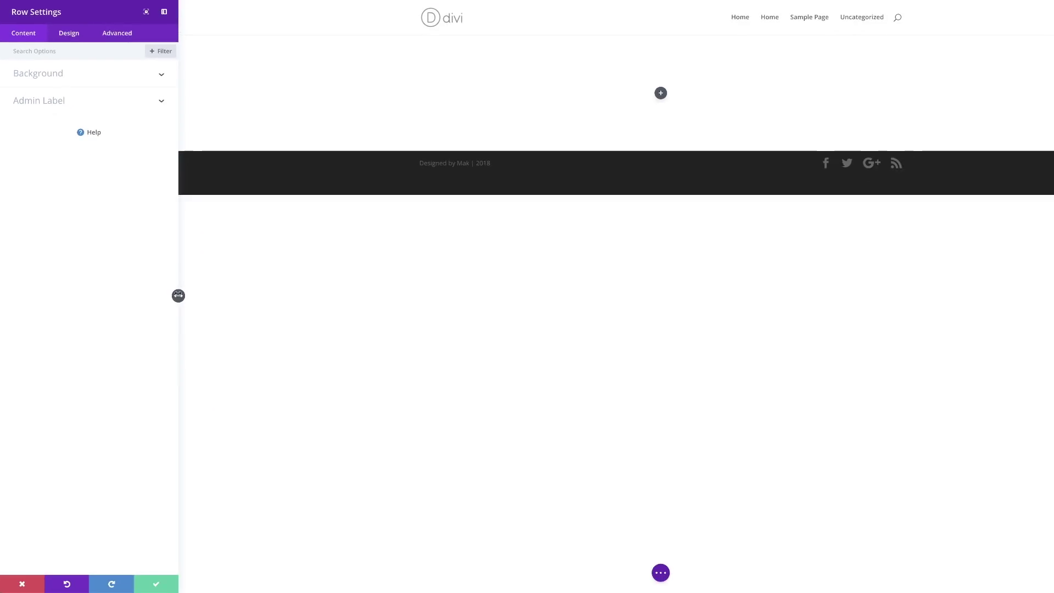
{"action": "left_click_drag", "start_coordinate": [177, 295], "coordinate": [210, 296]}
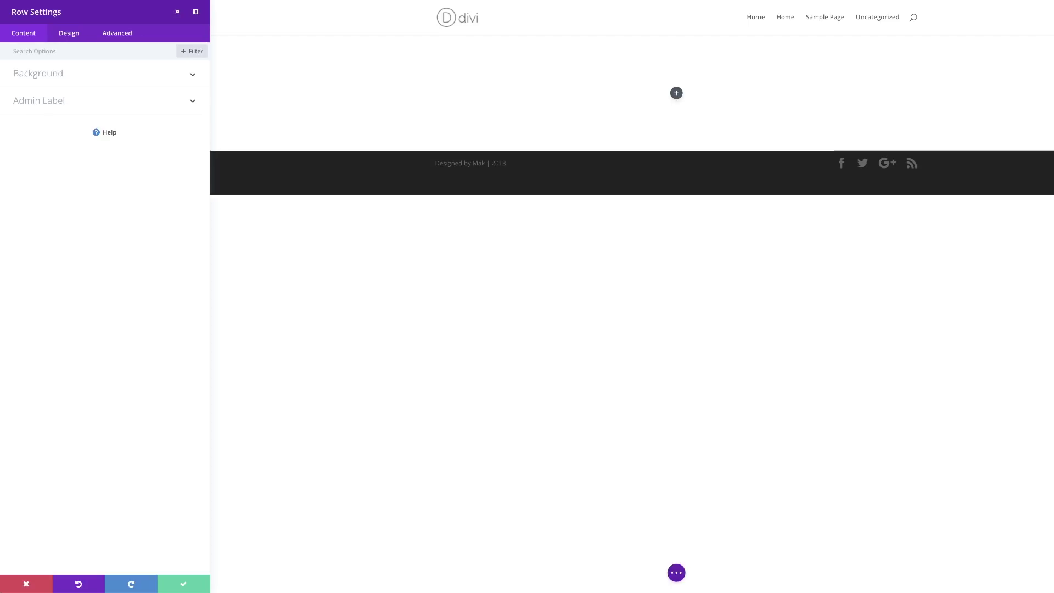
Step: Link the row's top and bottom custom margins and set both to 0px
{"action": "left_click", "coordinate": [63, 34]}
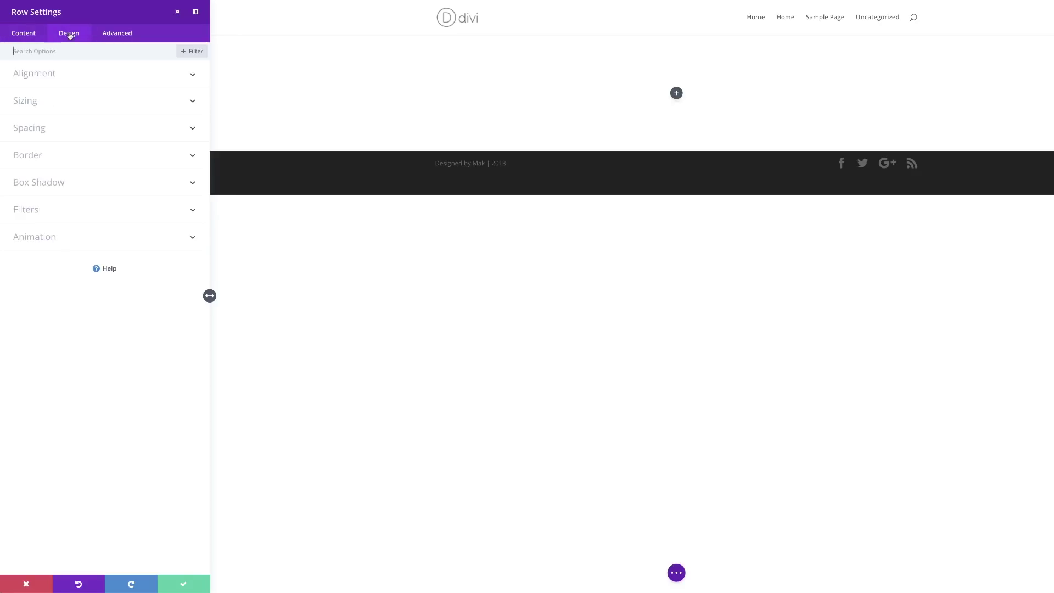
{"action": "left_click", "coordinate": [95, 50]}
{"action": "type", "text": "Marg"}
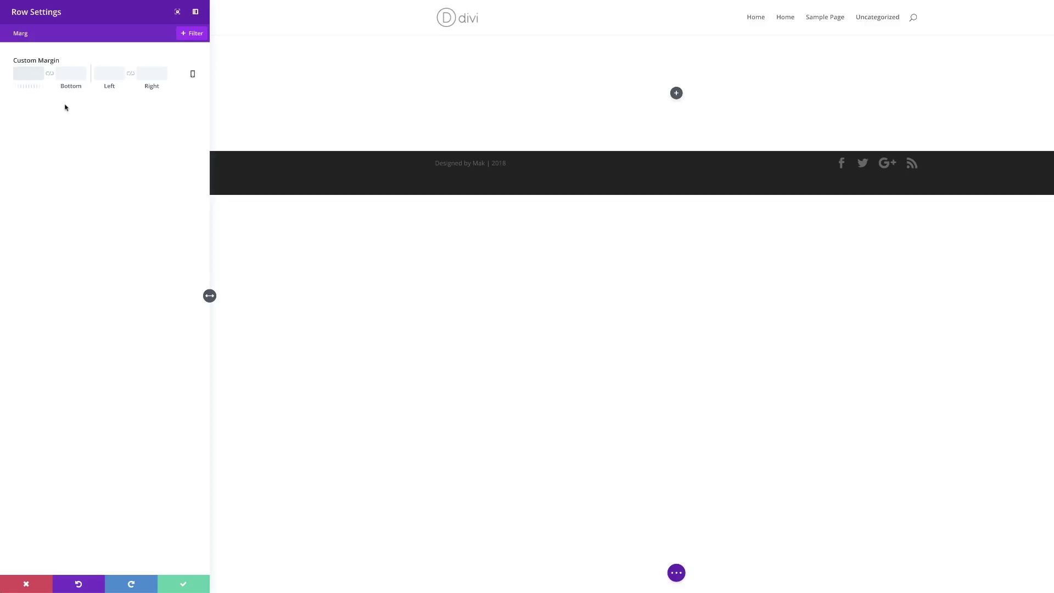
{"action": "left_click", "coordinate": [51, 74]}
{"action": "type", "text": "0px"}
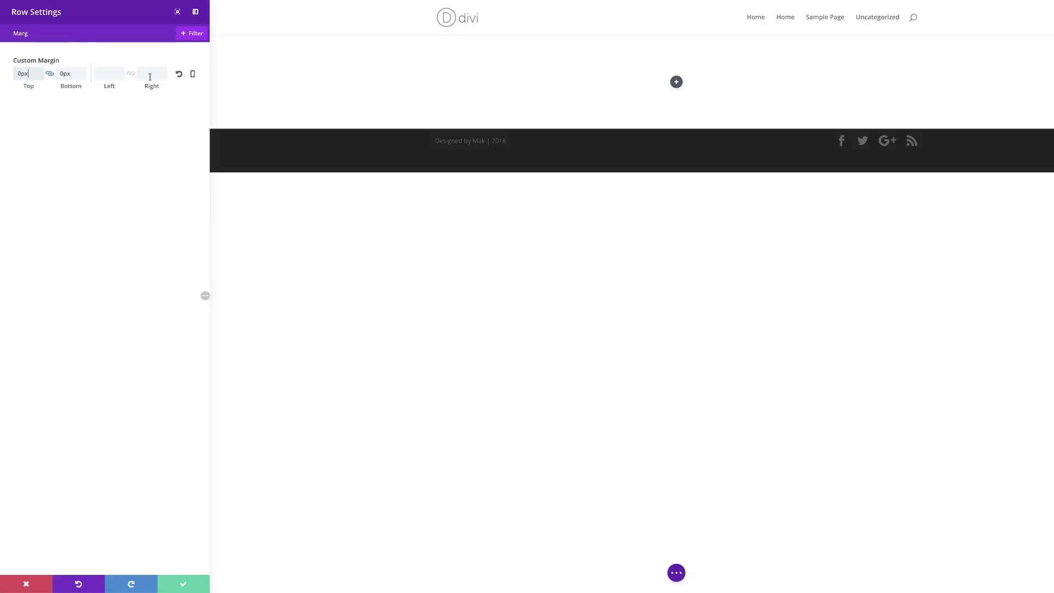
Step: Link the row's top and bottom custom padding and set both to 80px
{"action": "double_click", "coordinate": [57, 34]}
{"action": "type", "text": "Padd"}
{"action": "left_click", "coordinate": [27, 77]}
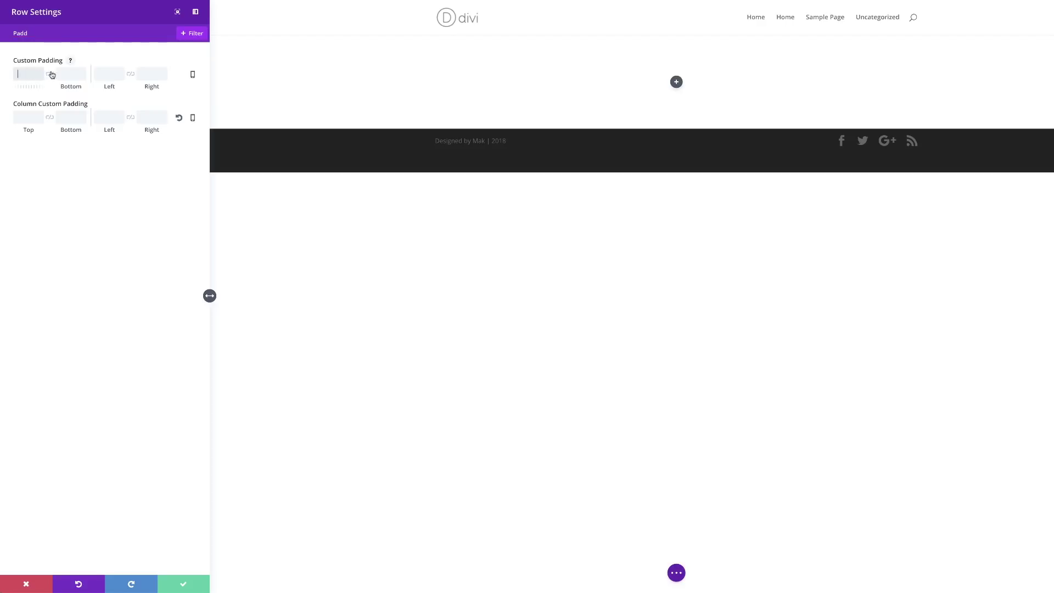
{"action": "left_click", "coordinate": [48, 75]}
{"action": "left_click", "coordinate": [21, 74]}
{"action": "type", "text": "80"}
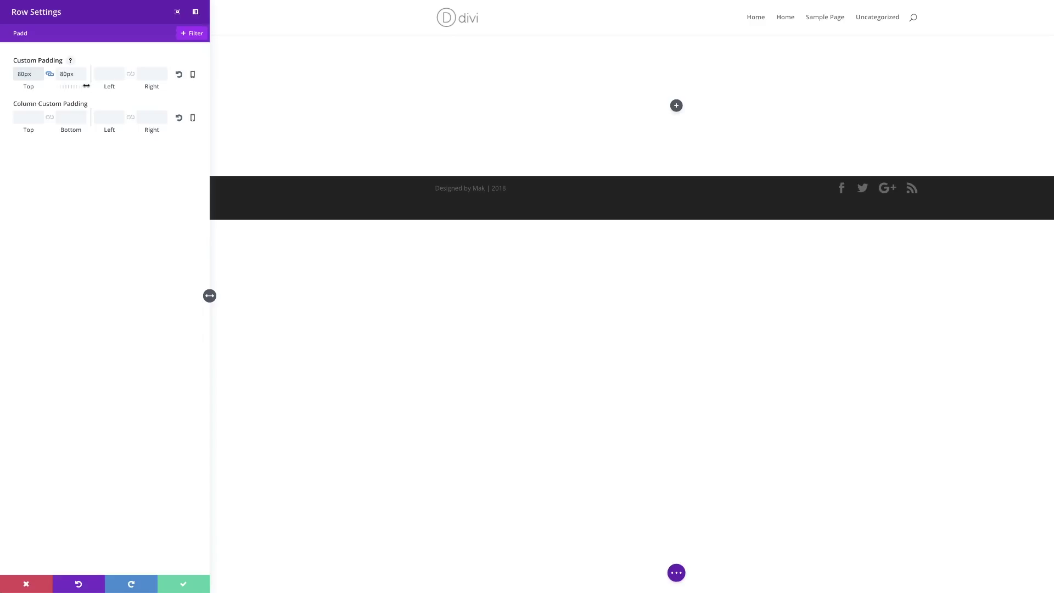
Step: Check the row's custom padding for tablet, return to the desktop values and save the row settings
{"action": "left_click", "coordinate": [192, 77]}
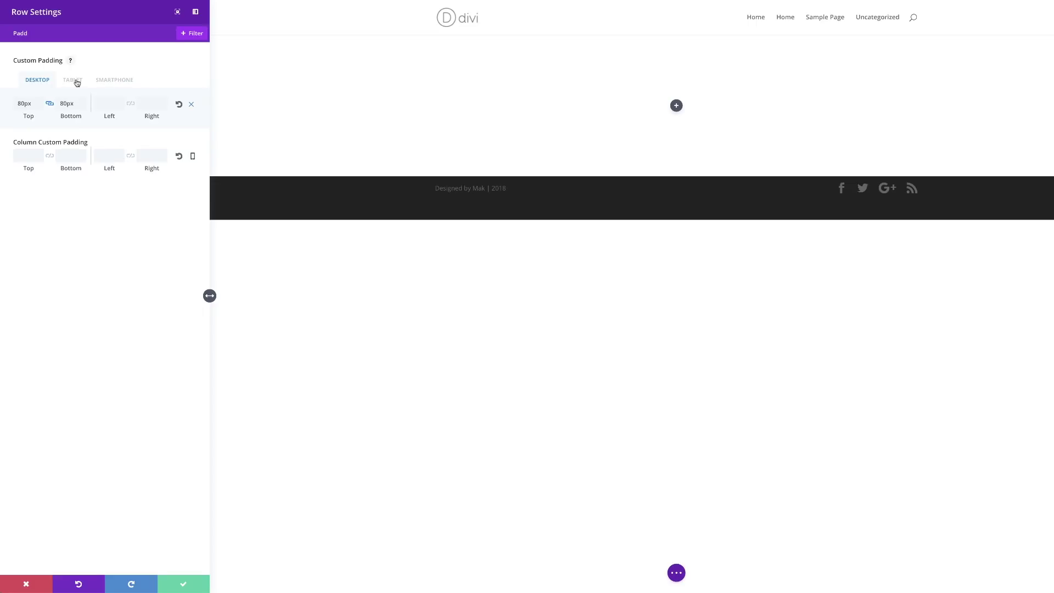
{"action": "left_click", "coordinate": [77, 83]}
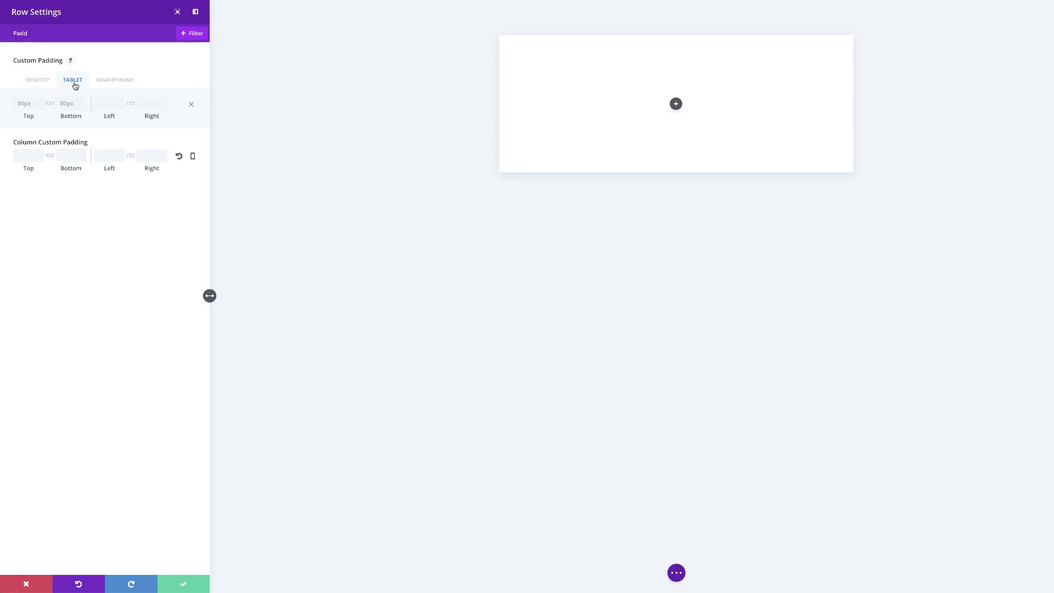
{"action": "left_click", "coordinate": [37, 79]}
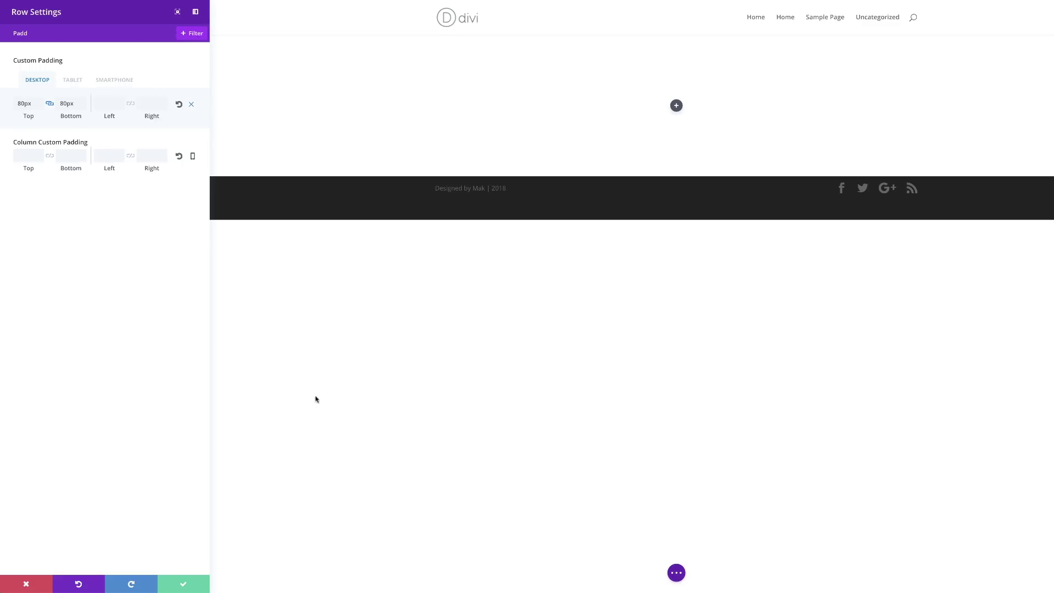
{"action": "left_click", "coordinate": [186, 583]}
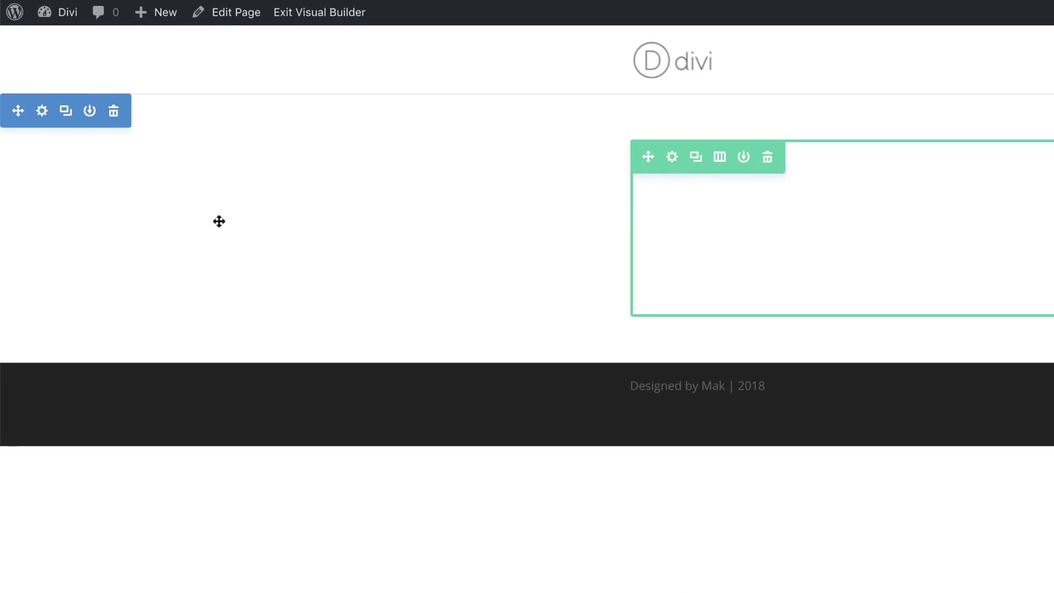
Step: Set the section's custom bottom margin to -55px for desktop and -94px for tablet
{"action": "left_click", "coordinate": [44, 114]}
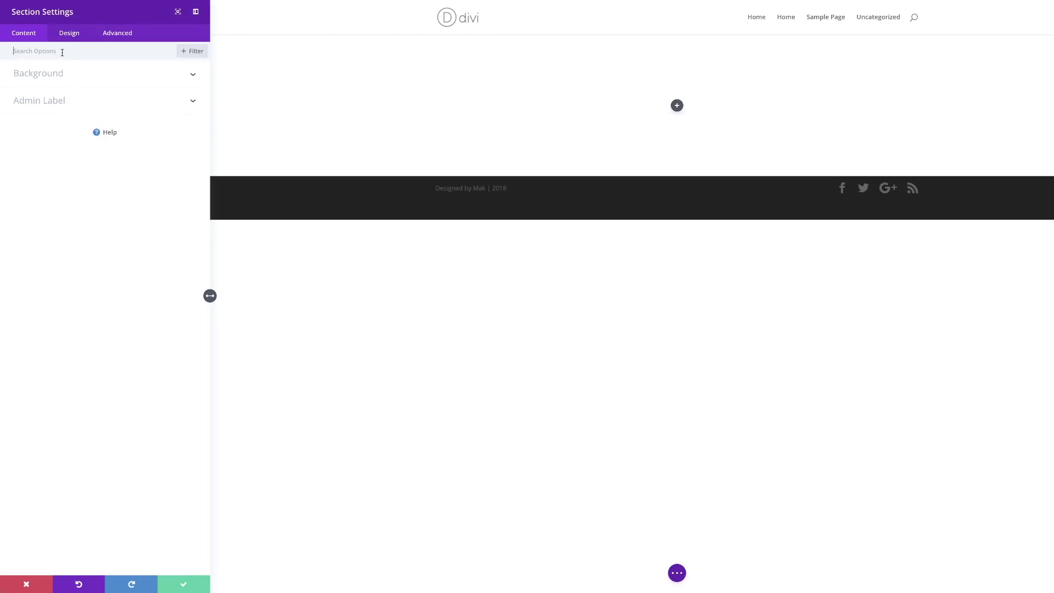
{"action": "type", "text": "Mar"}
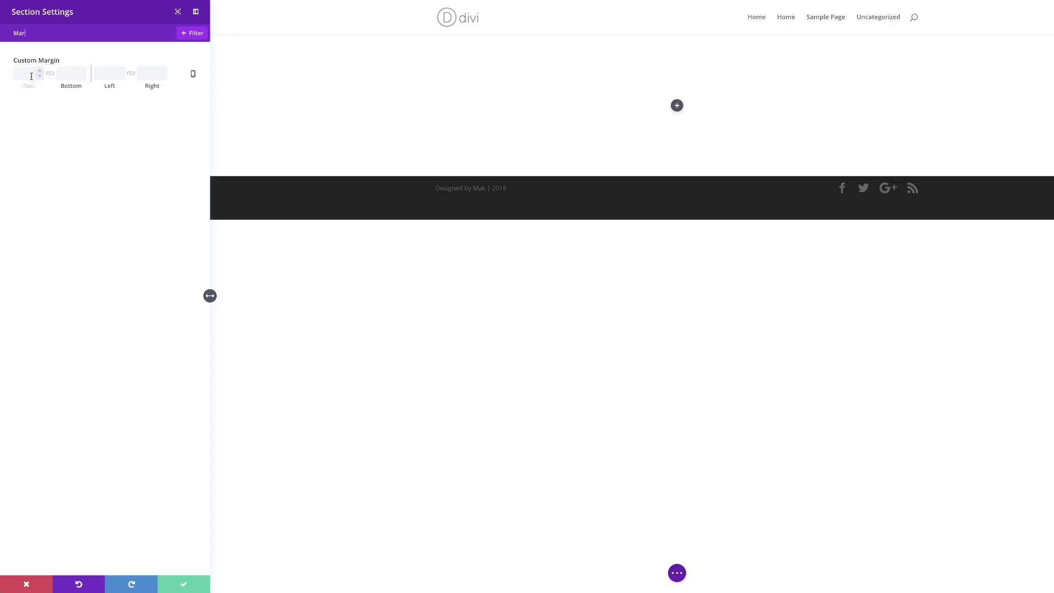
{"action": "left_click", "coordinate": [74, 73]}
{"action": "type", "text": "-55px"}
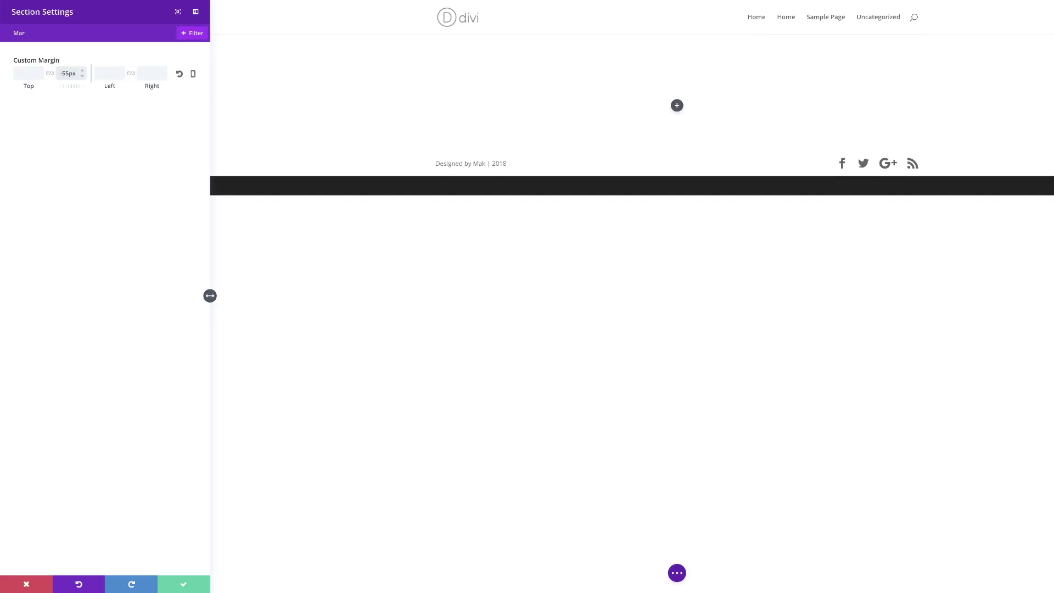
{"action": "left_click", "coordinate": [193, 74]}
{"action": "left_click", "coordinate": [73, 79]}
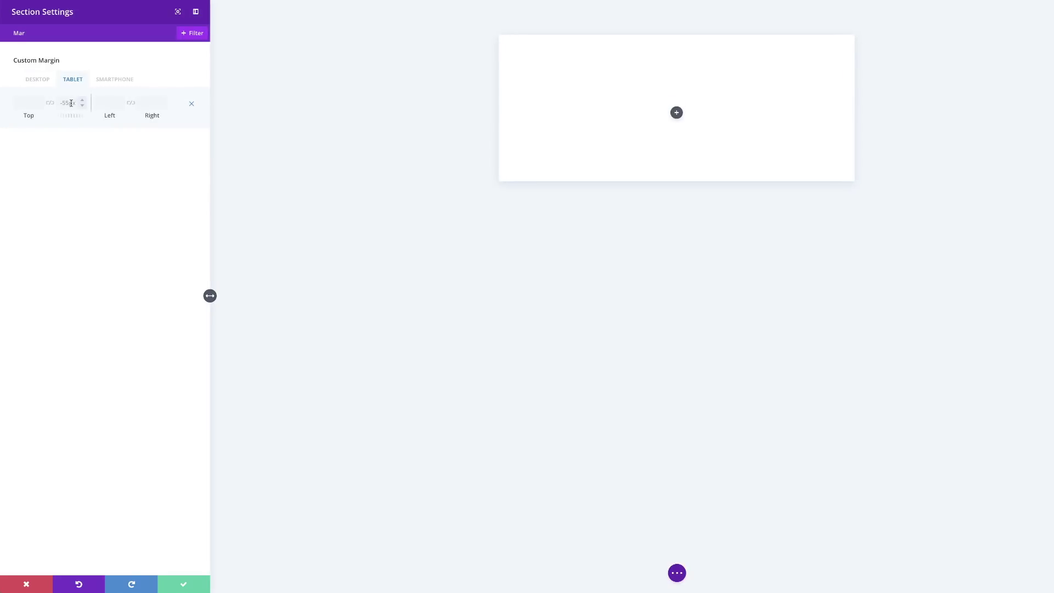
{"action": "type", "text": "-94px"}
Step: Set the section's top and bottom custom padding to 0 and save the section settings
{"action": "double_click", "coordinate": [51, 33]}
{"action": "key", "text": "BackSpace"}
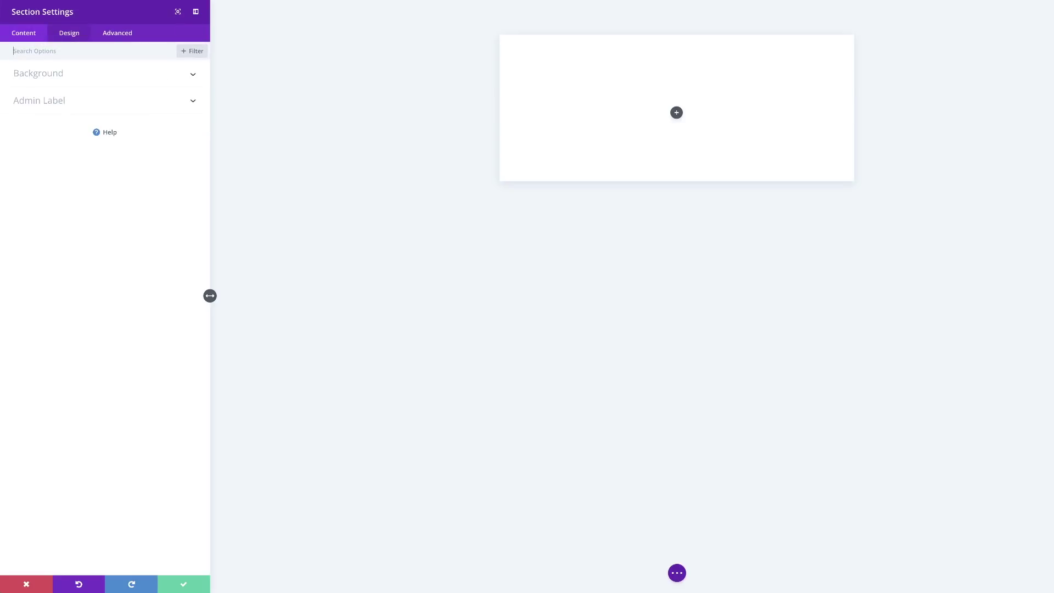
{"action": "type", "text": "Padd"}
{"action": "left_click", "coordinate": [28, 73]}
{"action": "type", "text": "0"}
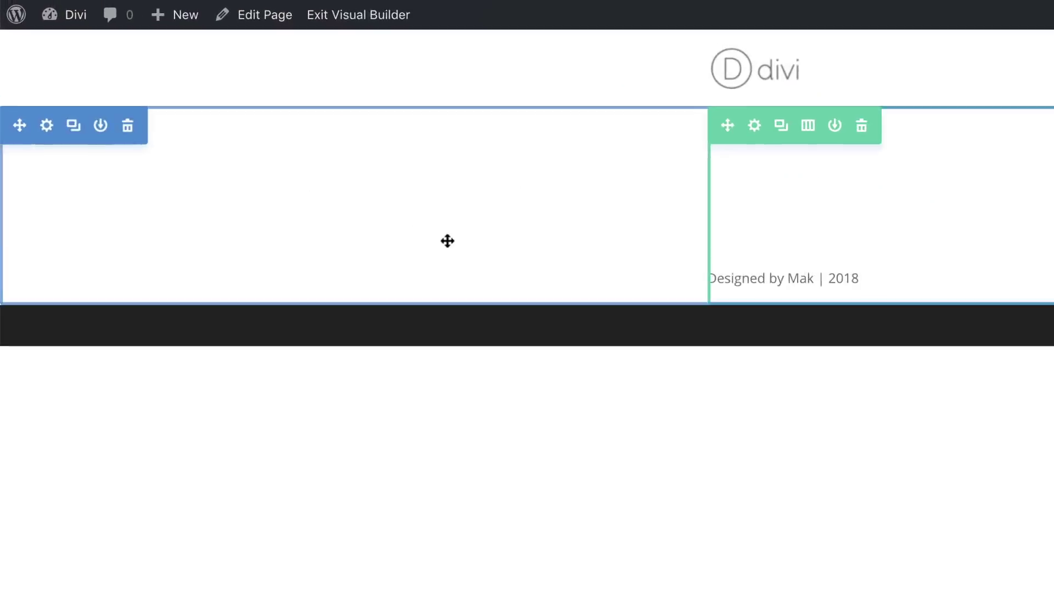
Step: Give the footer section a bottom divider with the solid, single-layer rolling wave style
{"action": "left_click", "coordinate": [49, 131]}
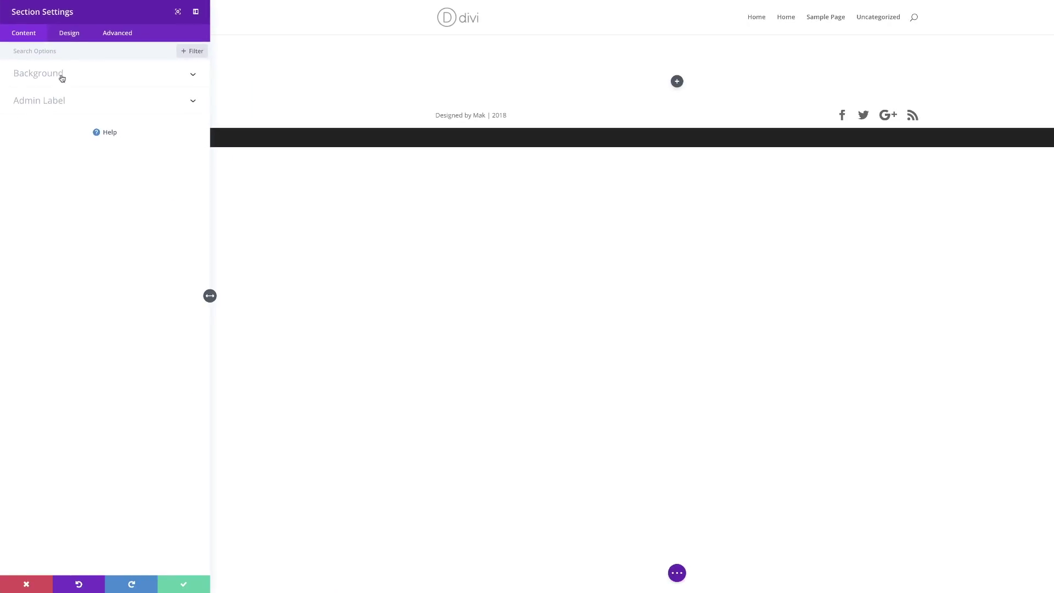
{"action": "left_click", "coordinate": [69, 34]}
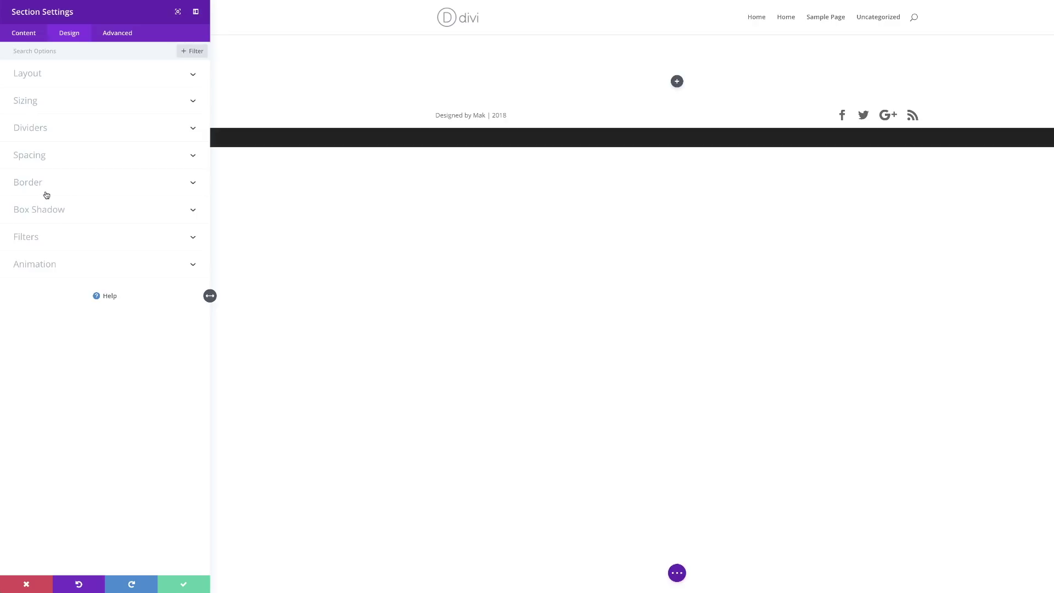
{"action": "left_click", "coordinate": [47, 132]}
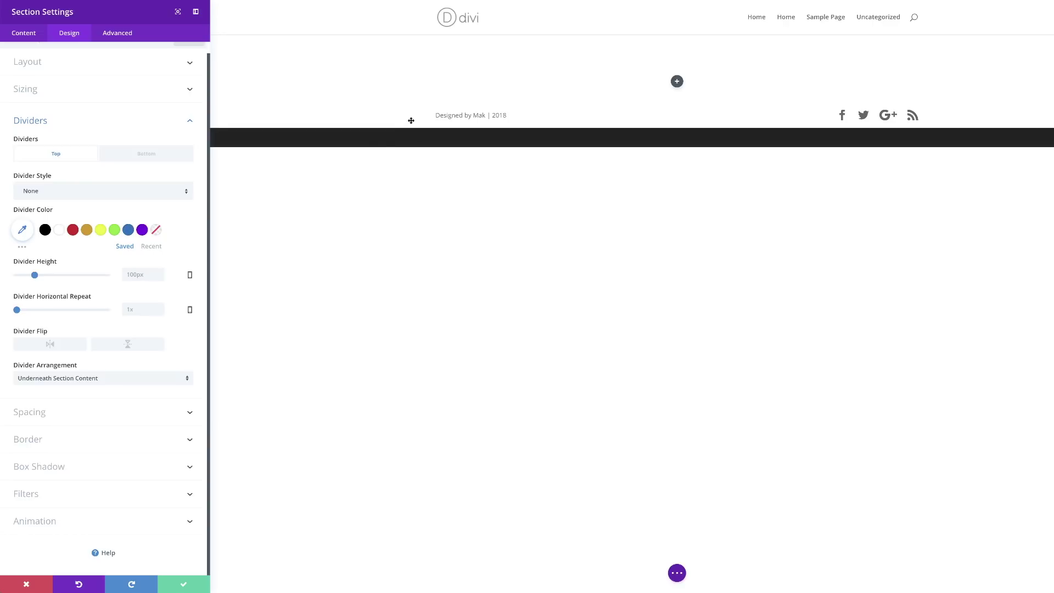
{"action": "left_click", "coordinate": [154, 157]}
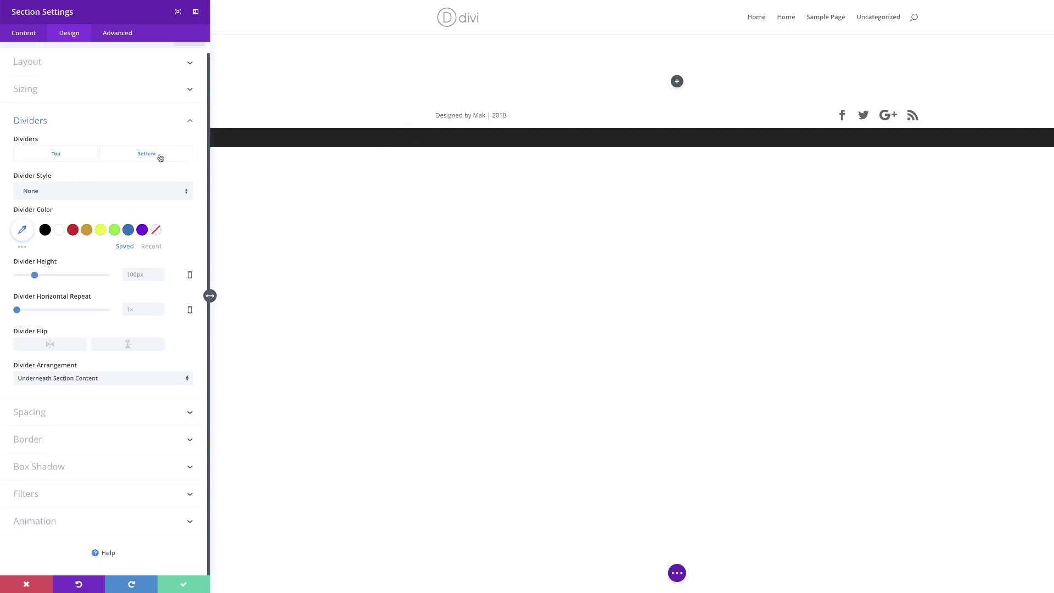
{"action": "left_click", "coordinate": [152, 195]}
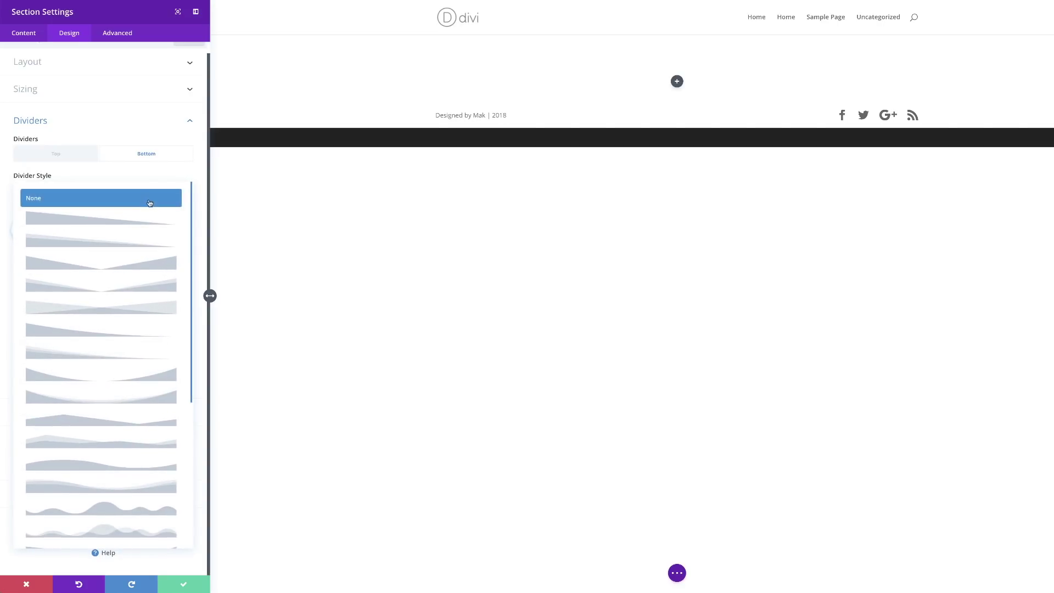
{"action": "left_click", "coordinate": [154, 512]}
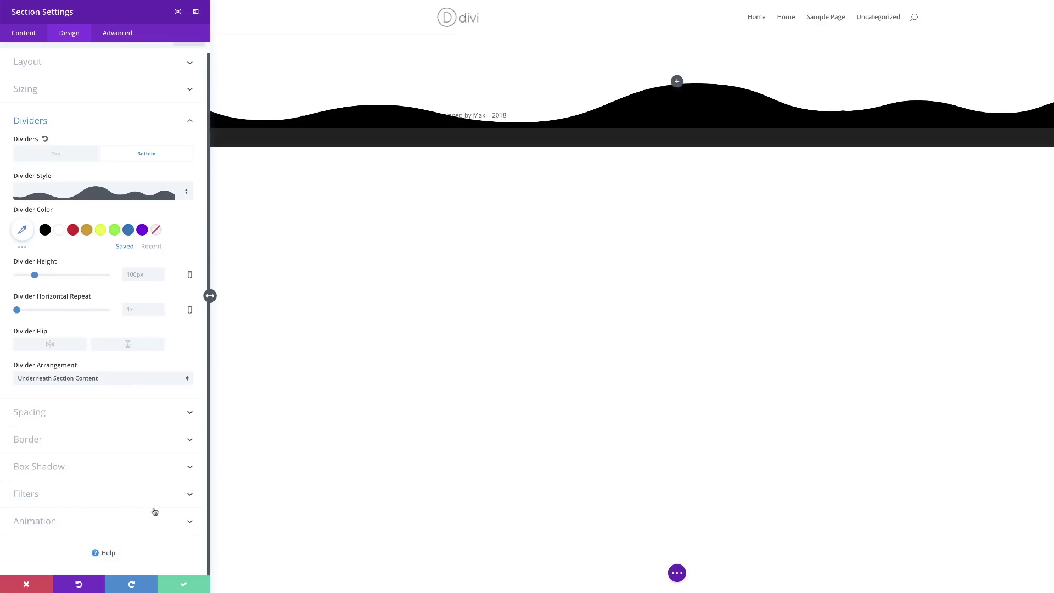
Step: Set the bottom divider's height to 120px for desktop and 150px for tablet and smartphone, returning to the desktop values
{"action": "left_click", "coordinate": [140, 276]}
{"action": "type", "text": "120"}
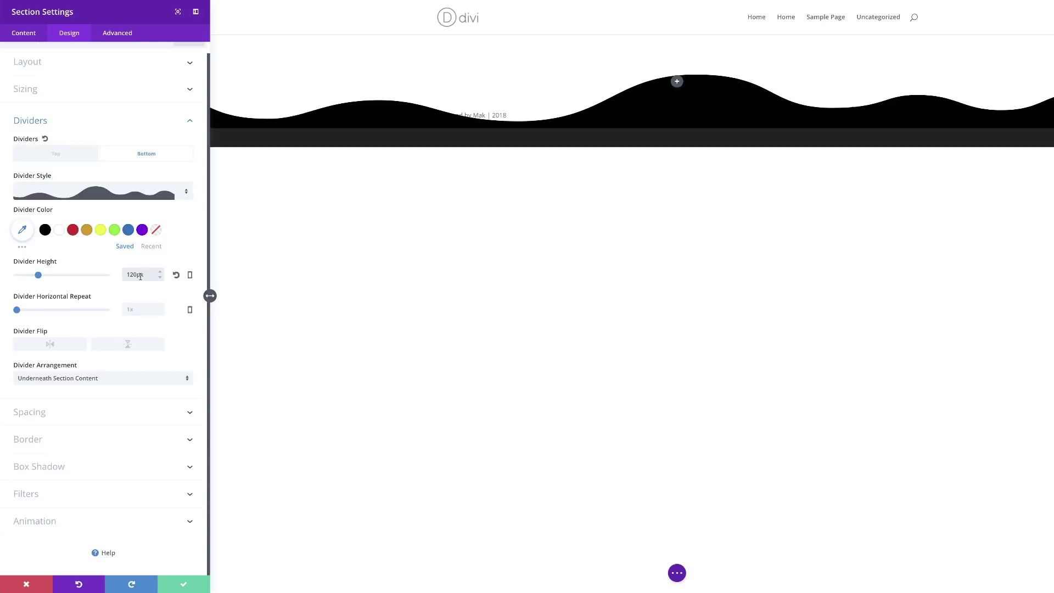
{"action": "left_click", "coordinate": [190, 275]}
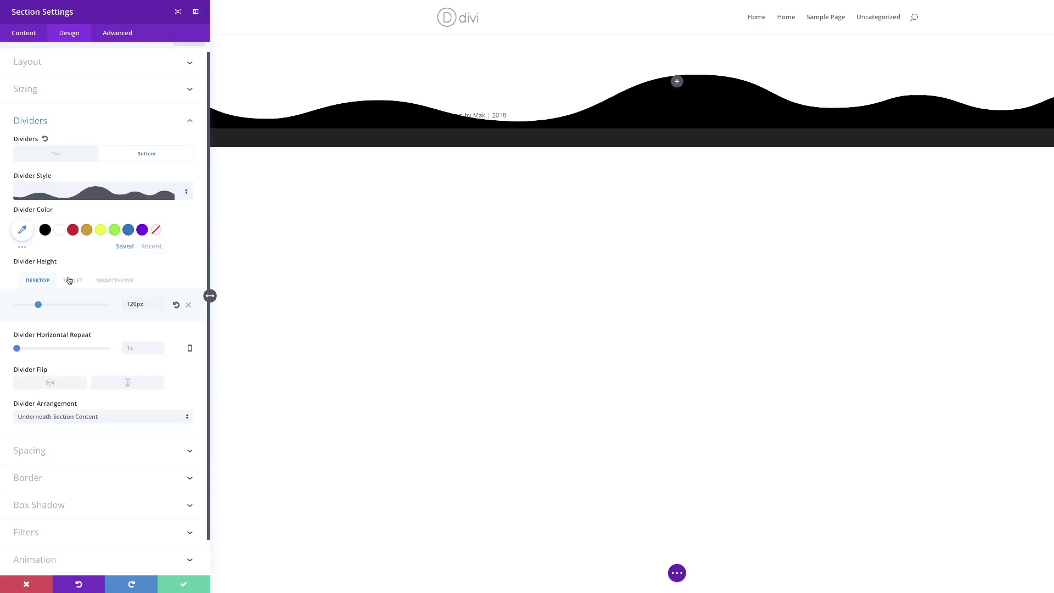
{"action": "left_click", "coordinate": [72, 280]}
{"action": "left_click", "coordinate": [133, 305]}
{"action": "type", "text": "150"}
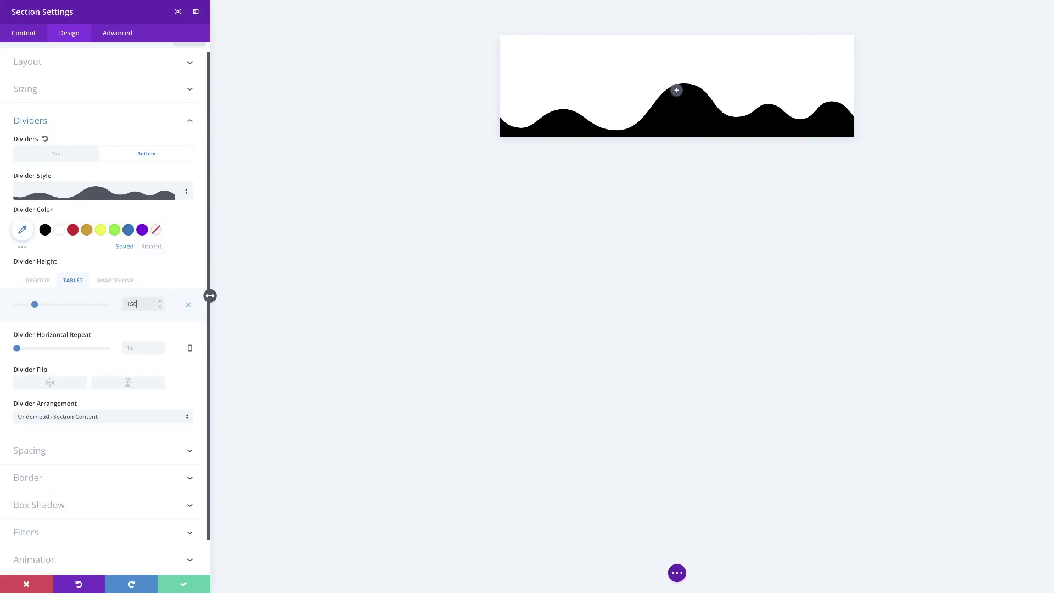
{"action": "left_click", "coordinate": [120, 281]}
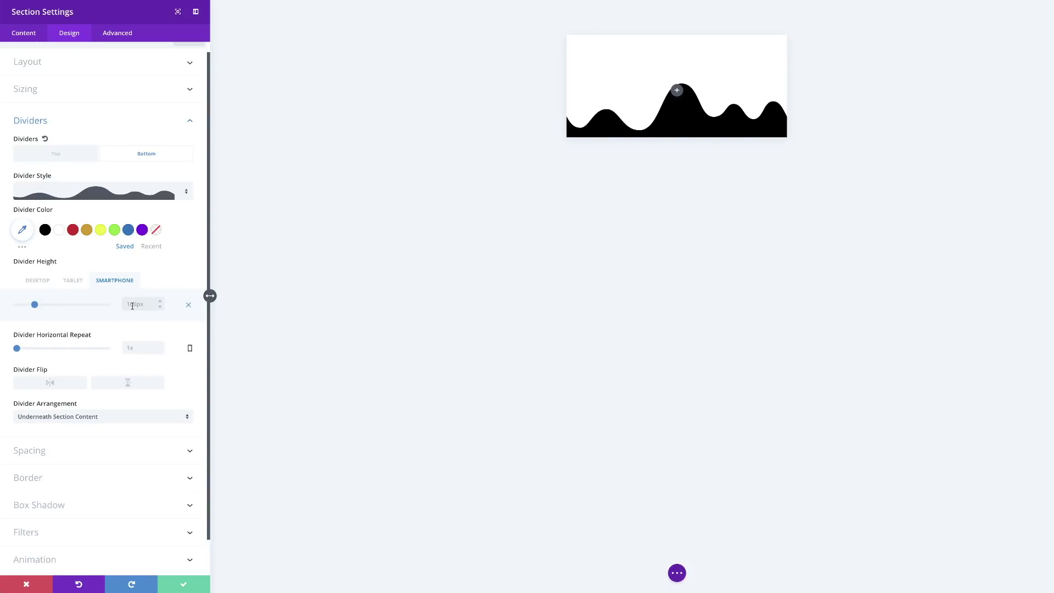
{"action": "type", "text": "150"}
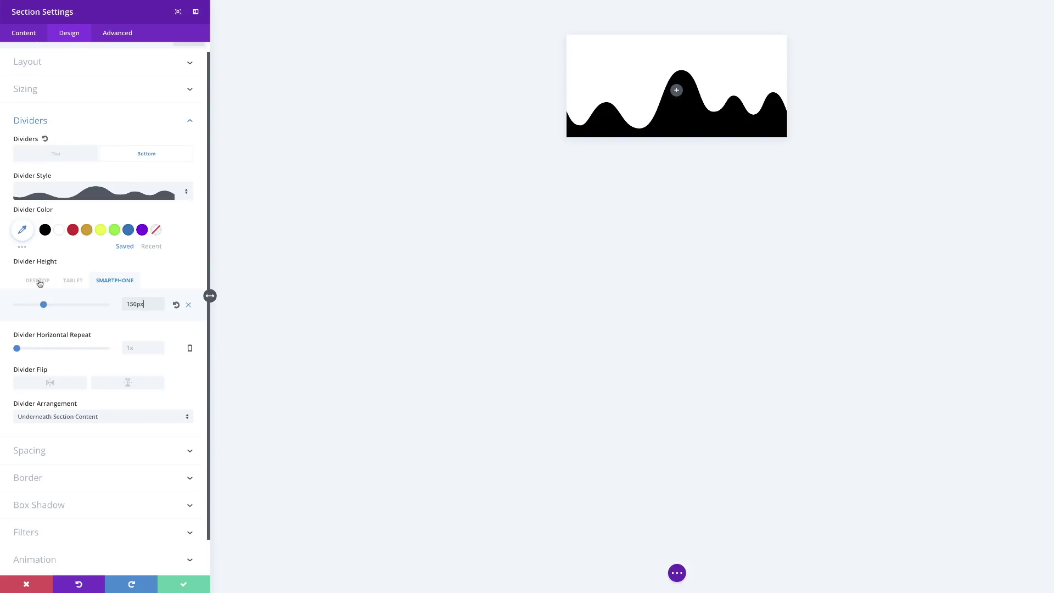
{"action": "left_click", "coordinate": [39, 283]}
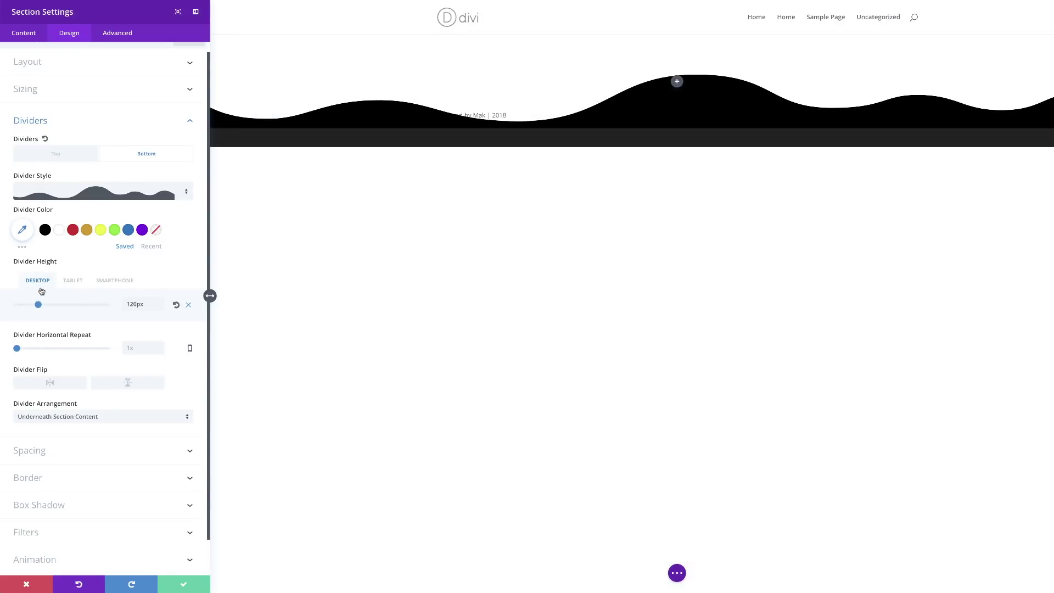
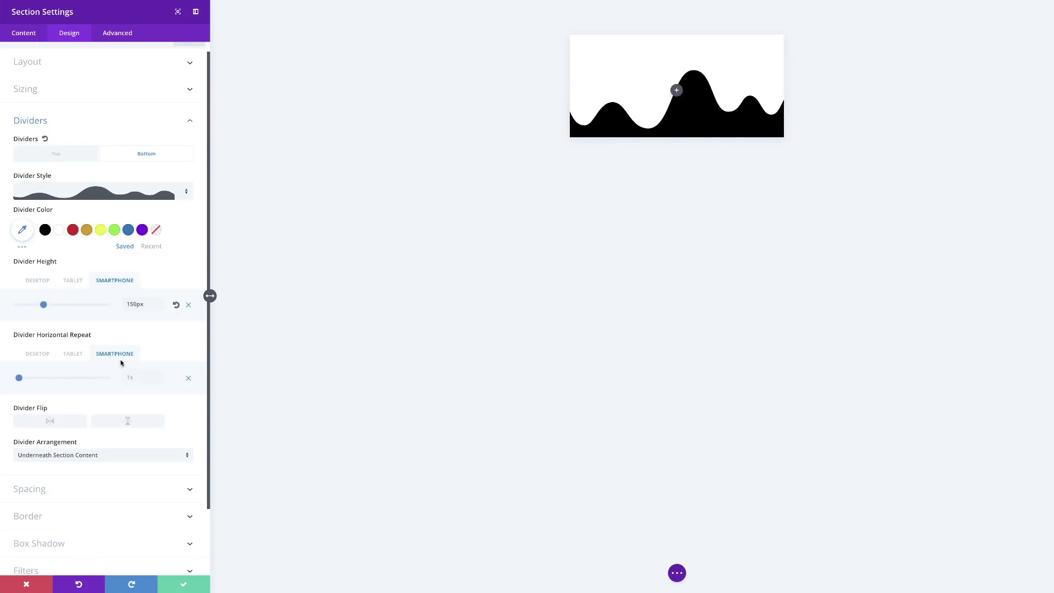
Step: Set the bottom divider's horizontal repeat to 0.9x and flip the divider vertically
{"action": "left_click", "coordinate": [133, 376]}
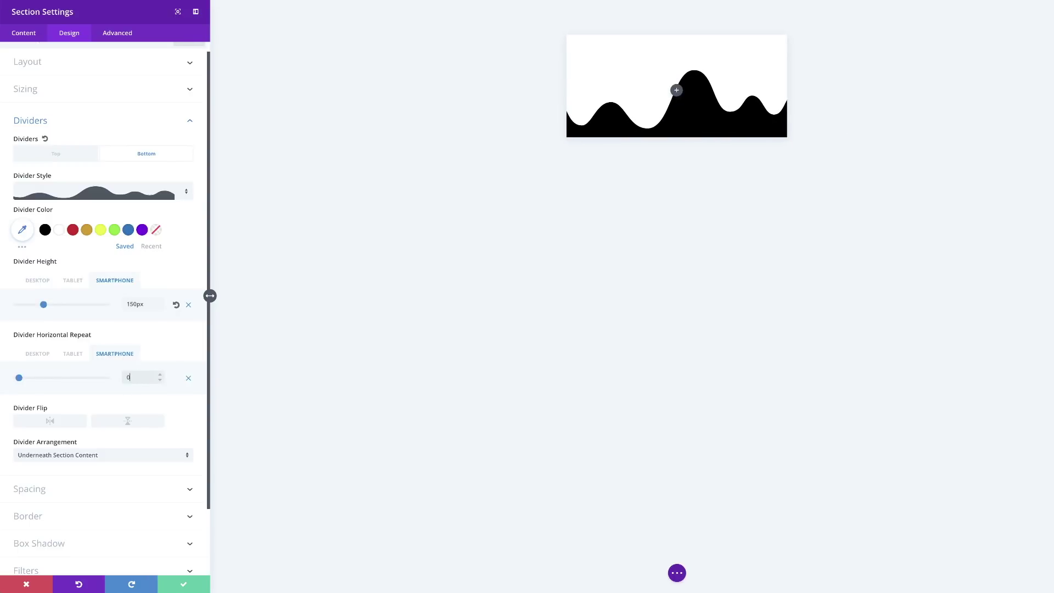
{"action": "left_click", "coordinate": [40, 354]}
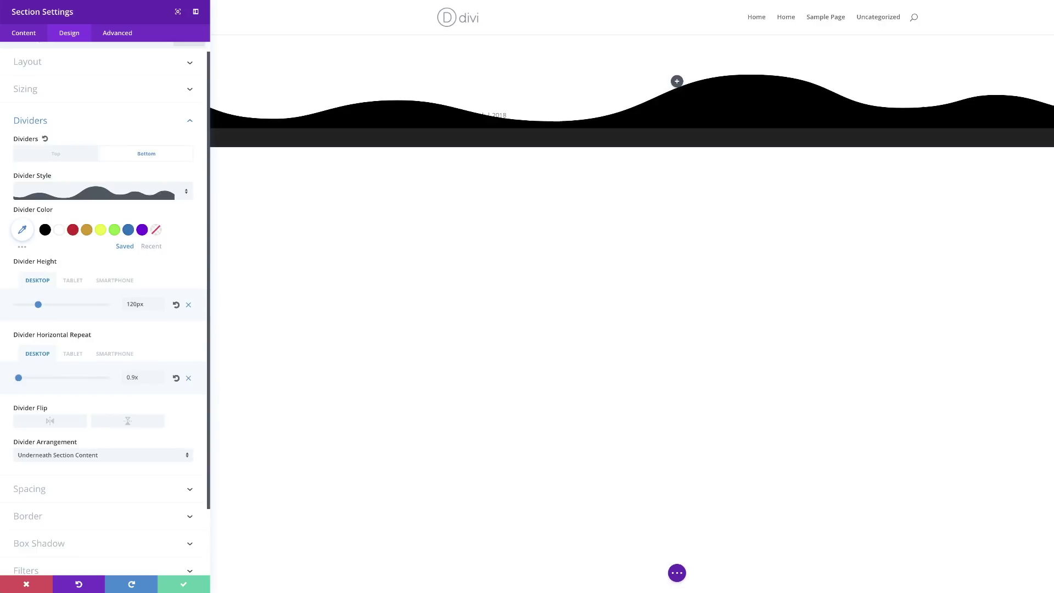
{"action": "left_click", "coordinate": [132, 424]}
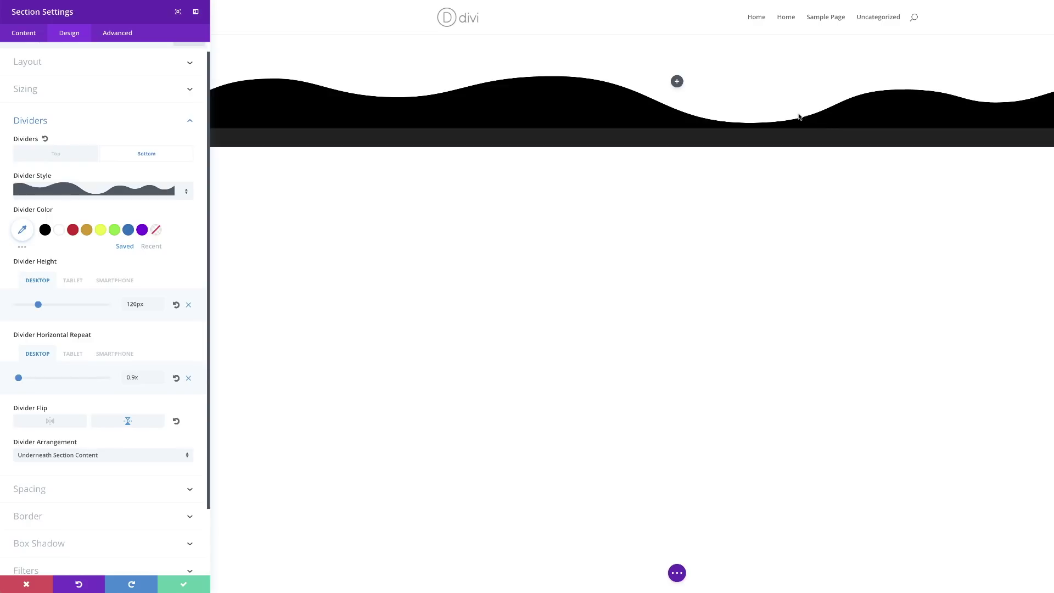
Step: Add the custom CSS "z-index: 0;" to the section's main element
{"action": "left_click", "coordinate": [124, 37]}
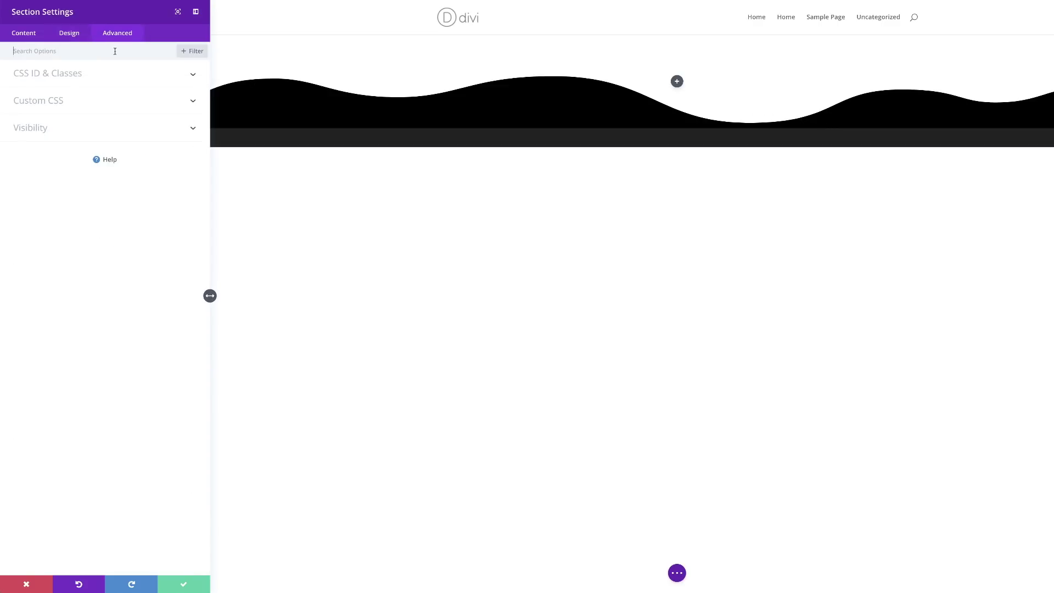
{"action": "left_click", "coordinate": [64, 104]}
{"action": "left_click", "coordinate": [63, 214]}
{"action": "type", "text": "z-index: 0;"}
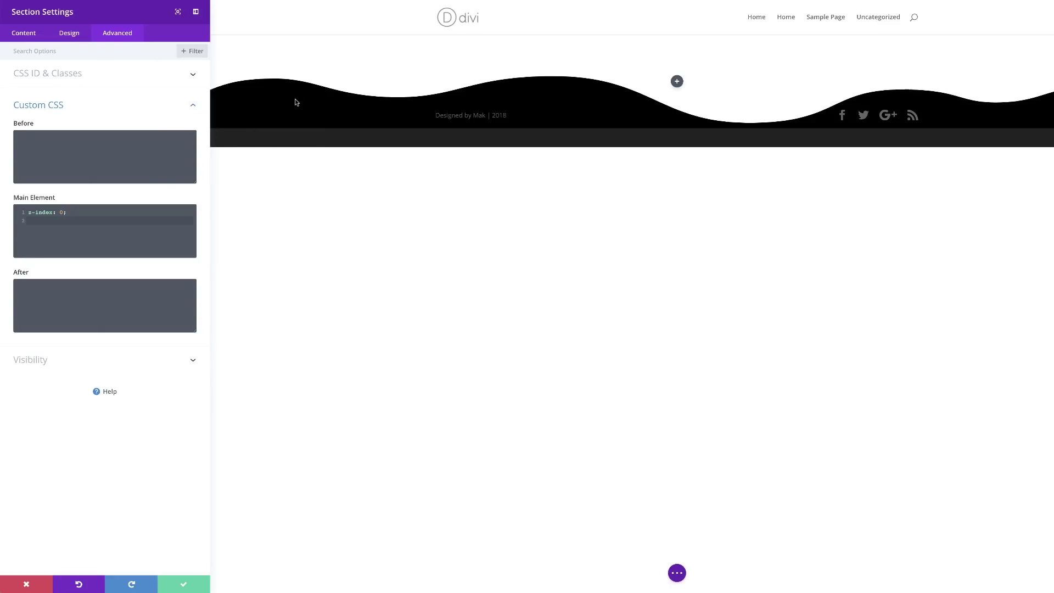
Step: Set the bottom divider's color to the same dark grey as the bar beneath it and save the section settings
{"action": "left_click", "coordinate": [72, 35]}
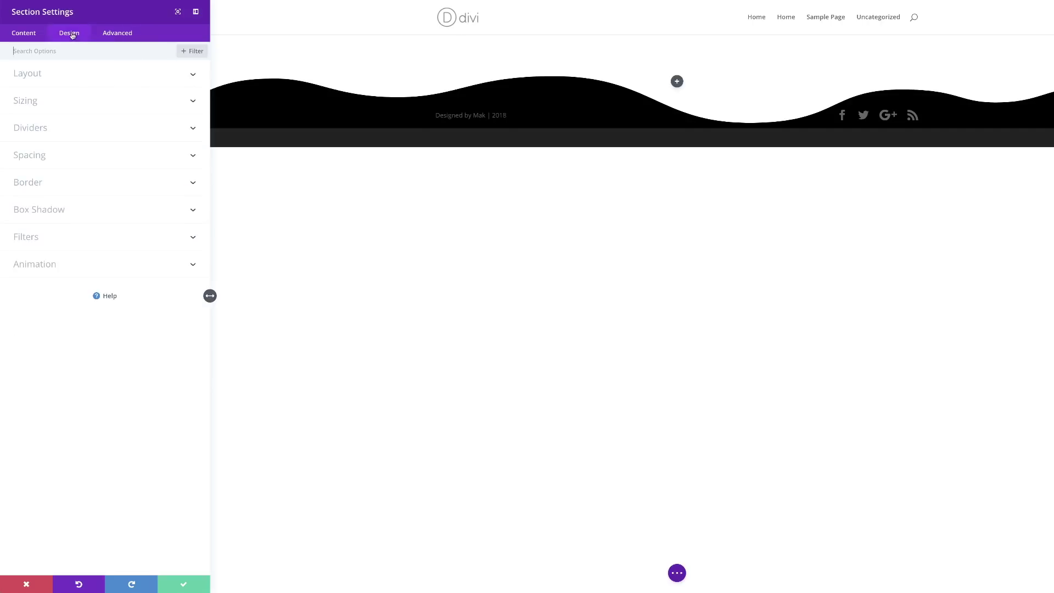
{"action": "left_click", "coordinate": [43, 132]}
{"action": "left_click", "coordinate": [167, 157]}
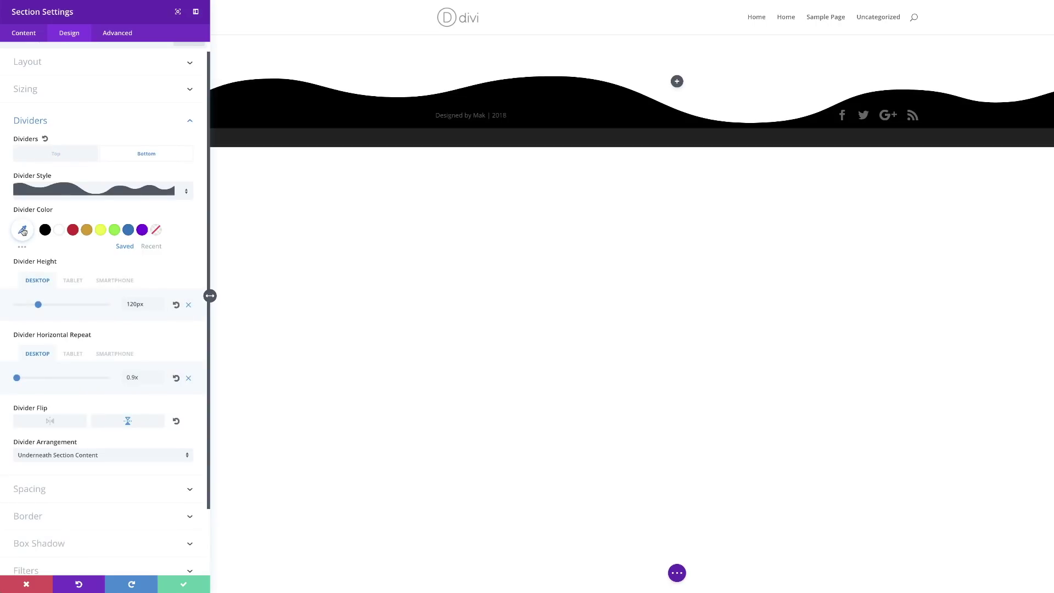
{"action": "left_click", "coordinate": [23, 231]}
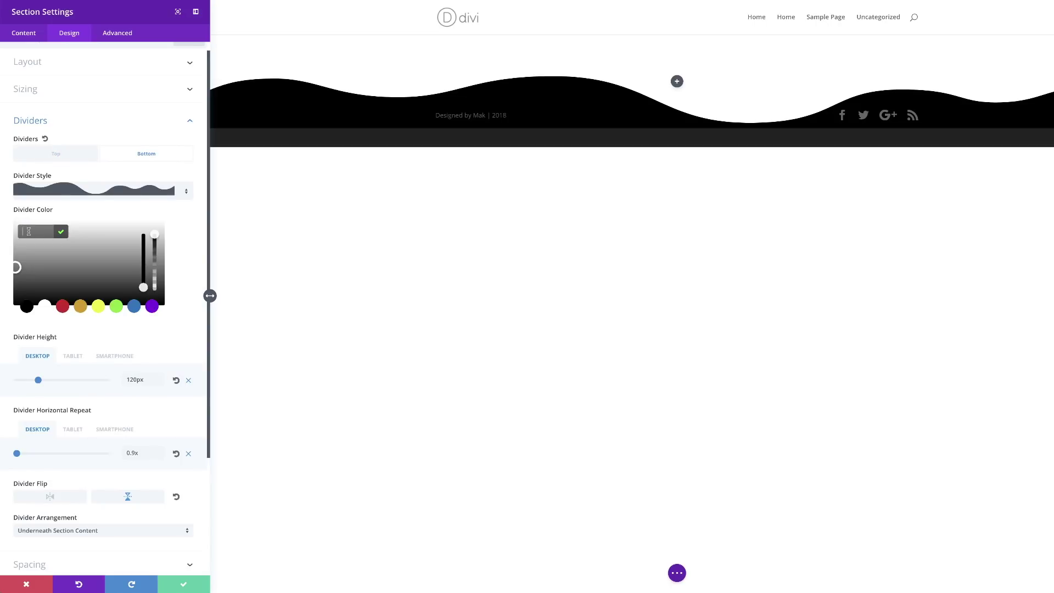
{"action": "type", "text": "#121212"}
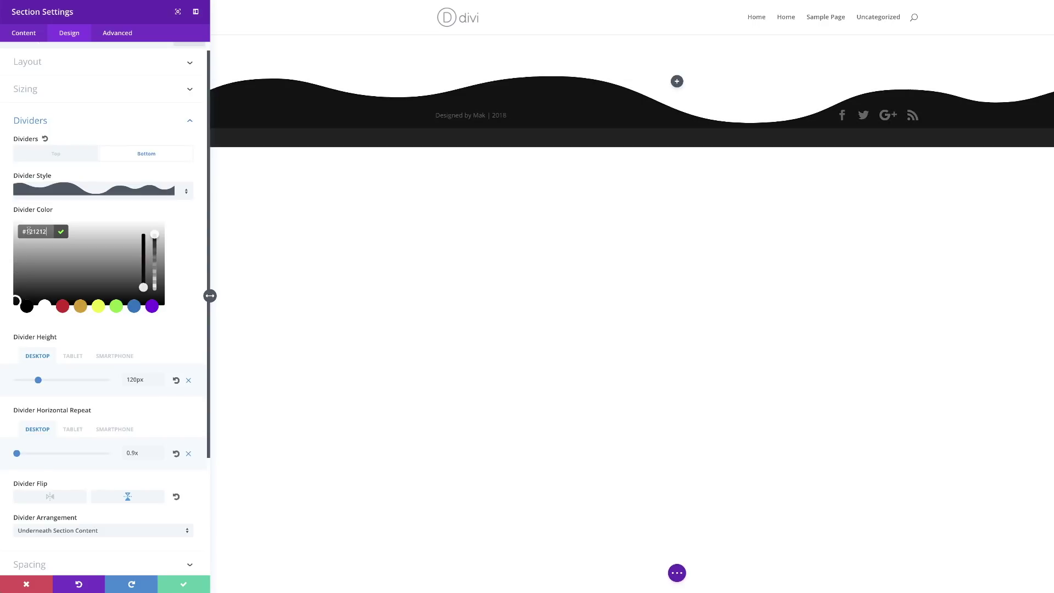
{"action": "left_click", "coordinate": [194, 223]}
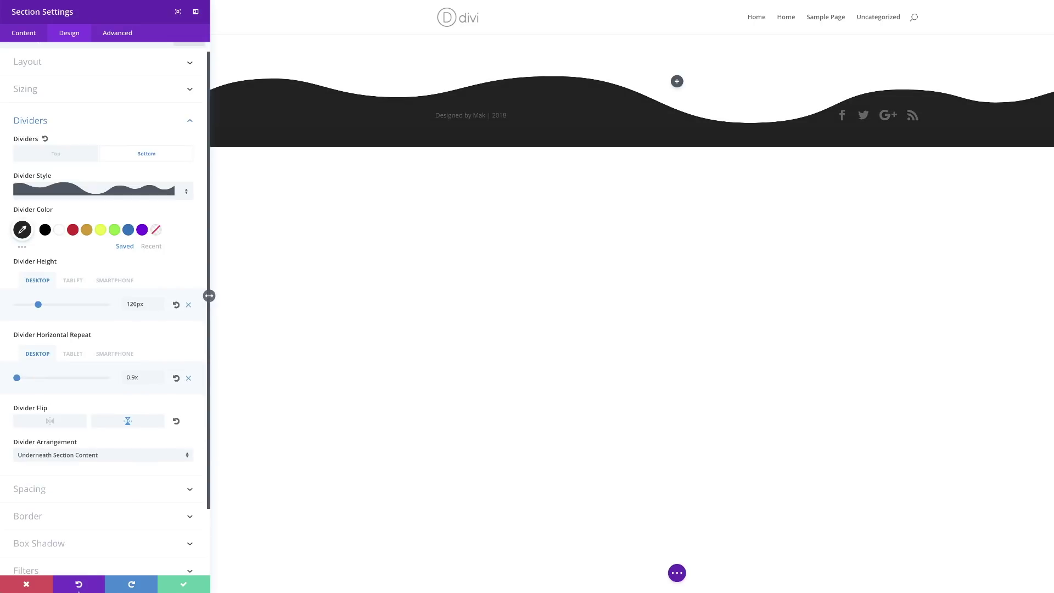
{"action": "left_click", "coordinate": [183, 584]}
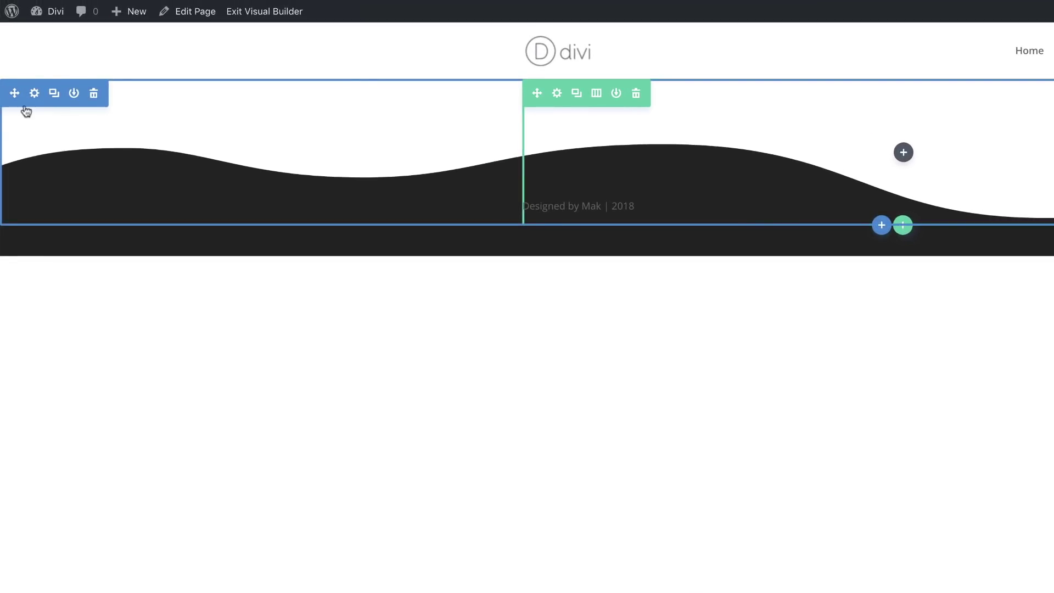
Step: Save the footer section to the Divi Library under the layout name "Bottom bar footer"
{"action": "left_click", "coordinate": [74, 94]}
{"action": "left_click", "coordinate": [74, 95]}
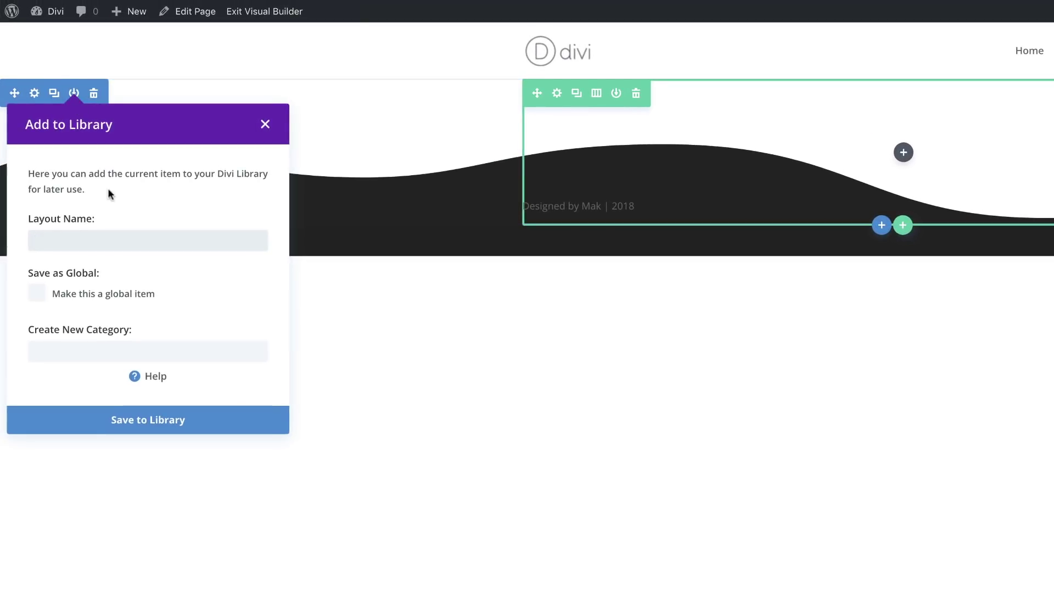
{"action": "left_click", "coordinate": [119, 241]}
{"action": "type", "text": "Bottom bar footer"}
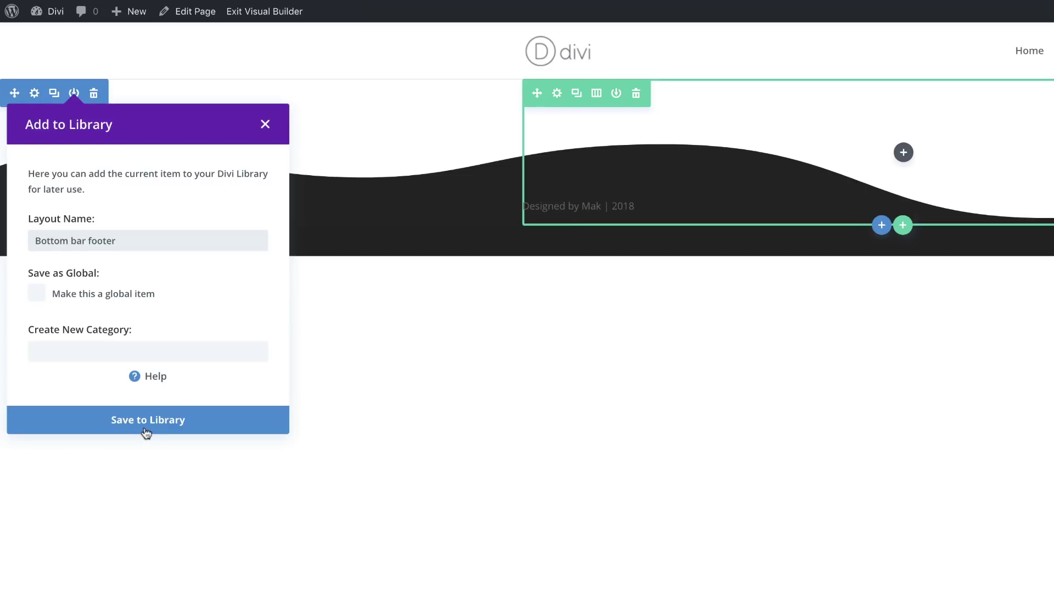
{"action": "left_click", "coordinate": [152, 424]}
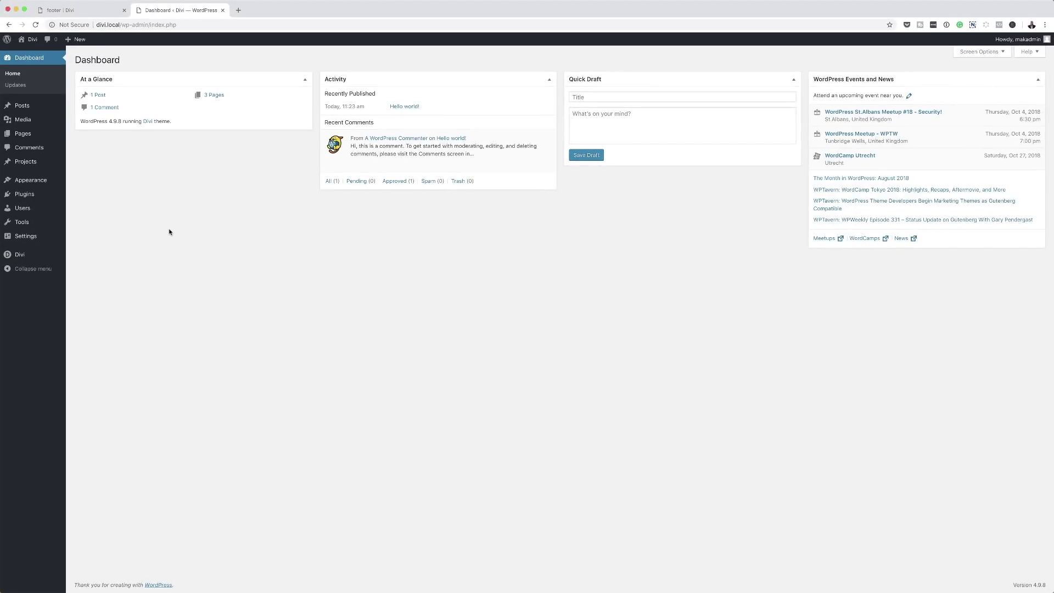
Step: In the theme customizer's footer Bottom Bar settings, set the social icon color to white (#ffffff)
{"action": "mouse_move", "coordinate": [35, 256]}
{"action": "left_click", "coordinate": [82, 267]}
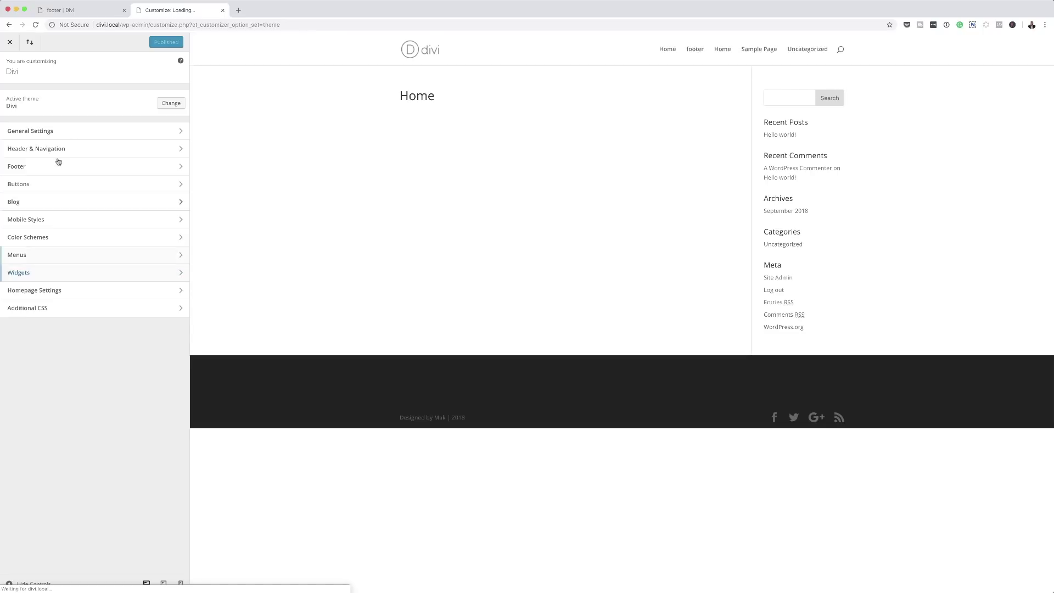
{"action": "left_click", "coordinate": [44, 168]}
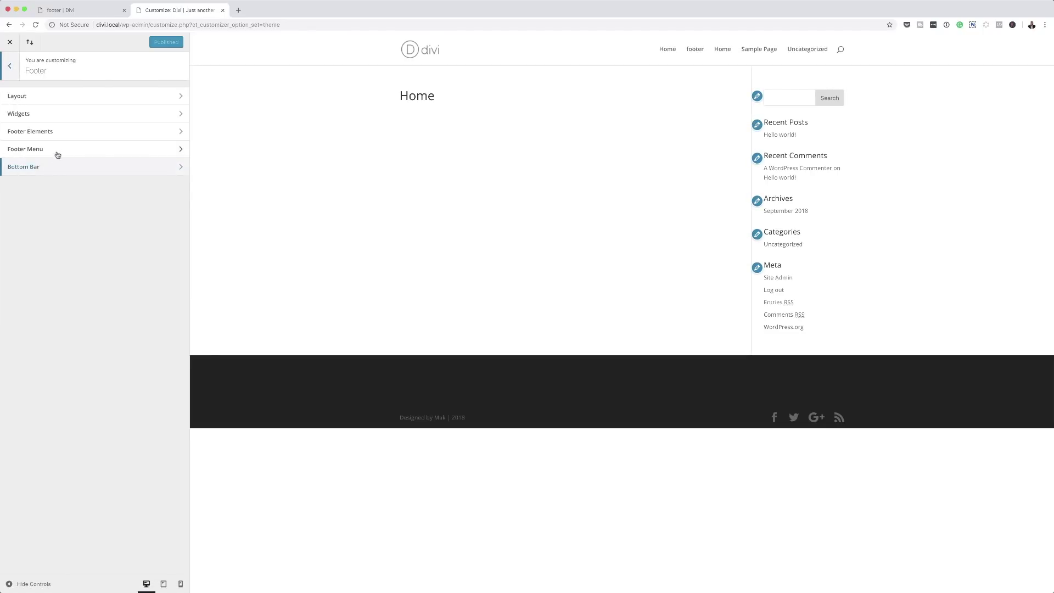
{"action": "left_click", "coordinate": [36, 169]}
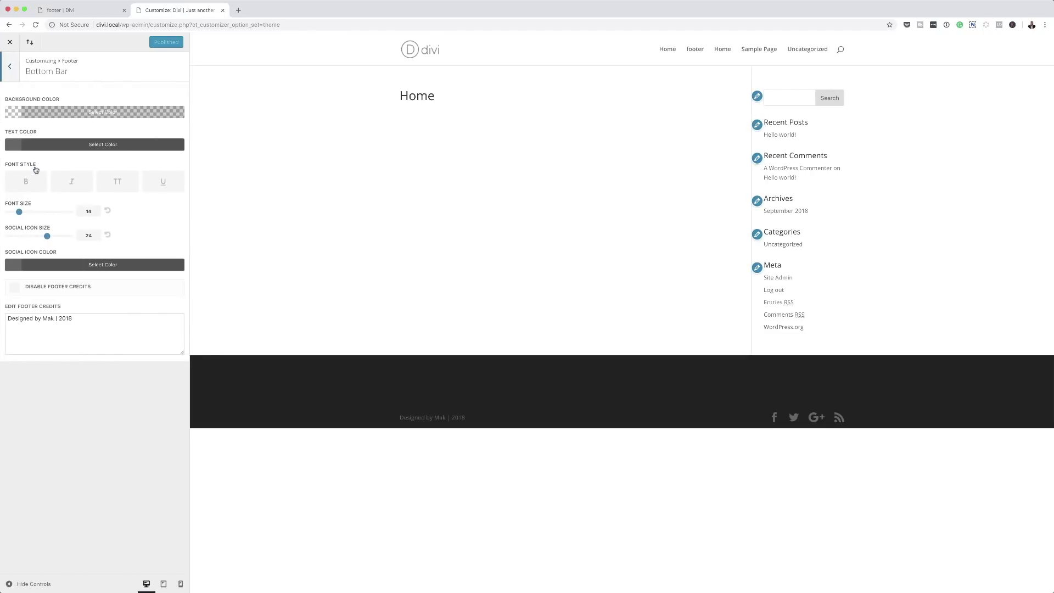
{"action": "left_click", "coordinate": [25, 266]}
{"action": "left_click", "coordinate": [23, 380]}
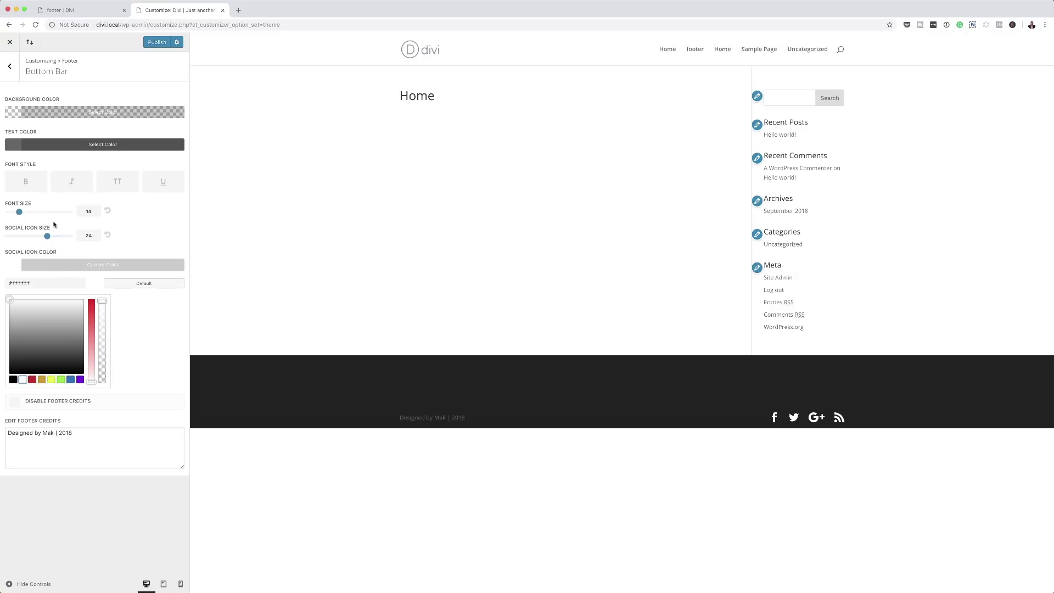
Step: Set the bottom bar text color to white (#ffffff), make the text bold and return to the footer page in the builder
{"action": "left_click", "coordinate": [15, 146]}
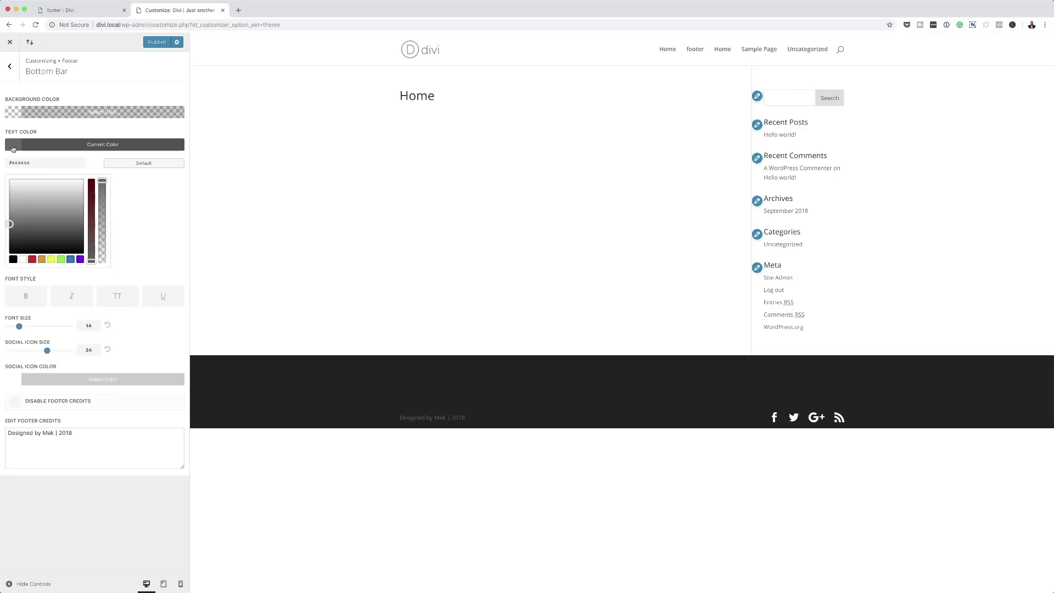
{"action": "left_click", "coordinate": [22, 260]}
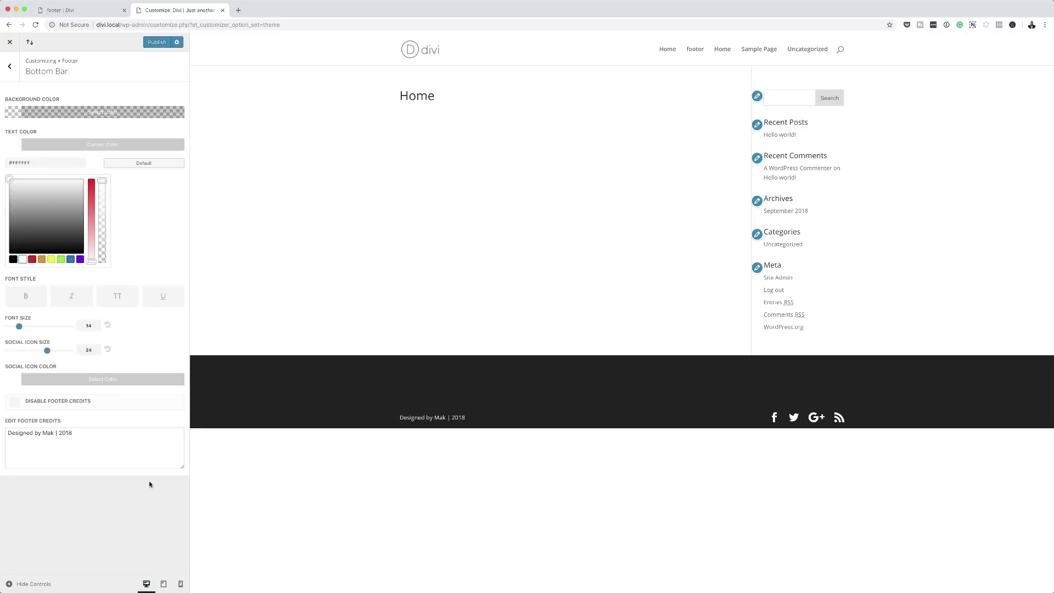
{"action": "left_click", "coordinate": [25, 296]}
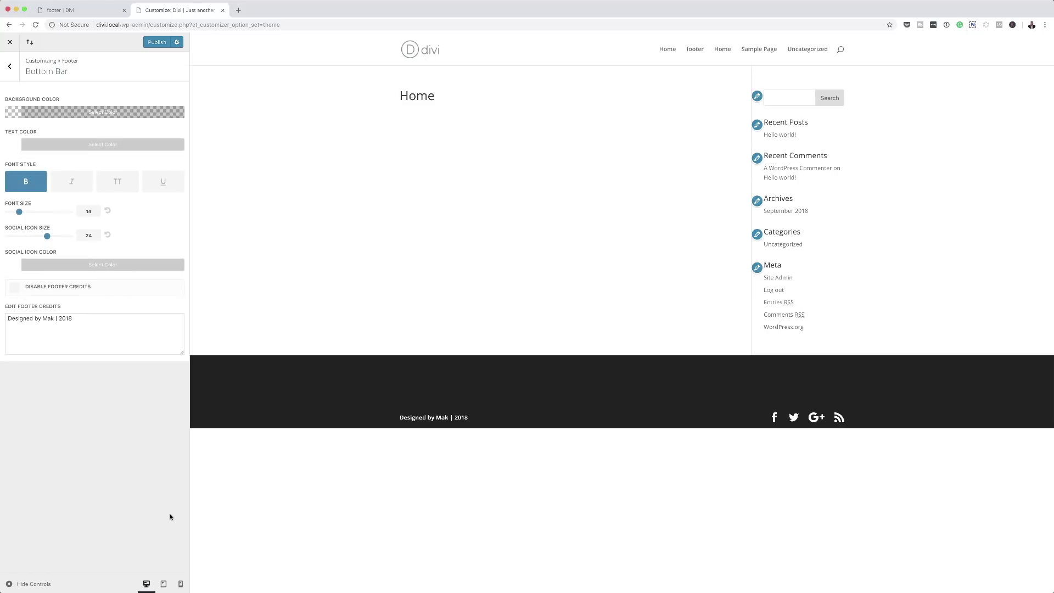
{"action": "key", "text": "super+alt+Left"}
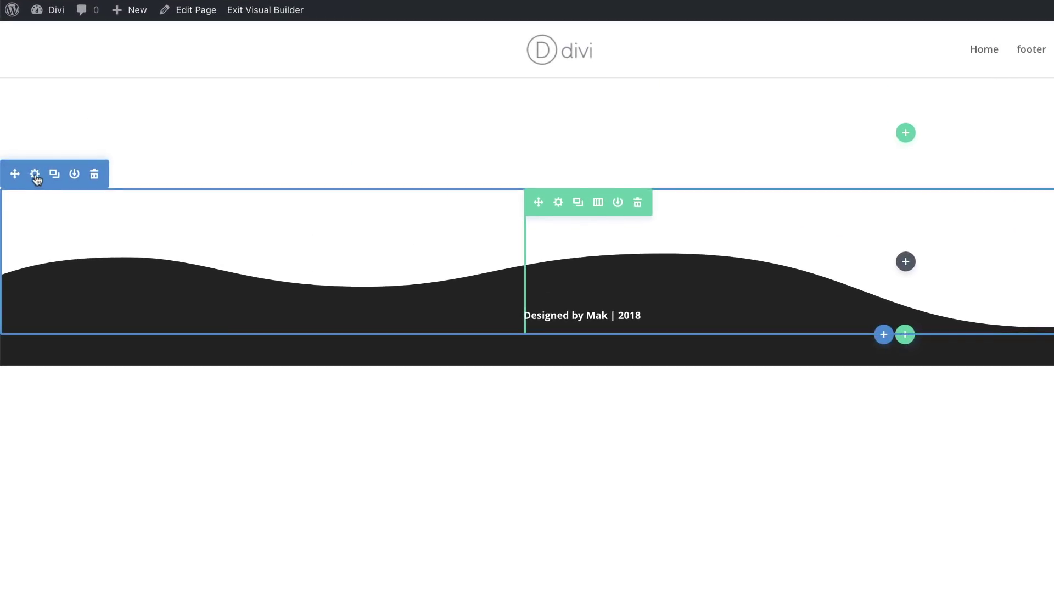
Step: In the footer section's settings, change the bottom divider to the layered angular mountain style and color it blue
{"action": "left_click", "coordinate": [35, 175]}
{"action": "left_click", "coordinate": [119, 74]}
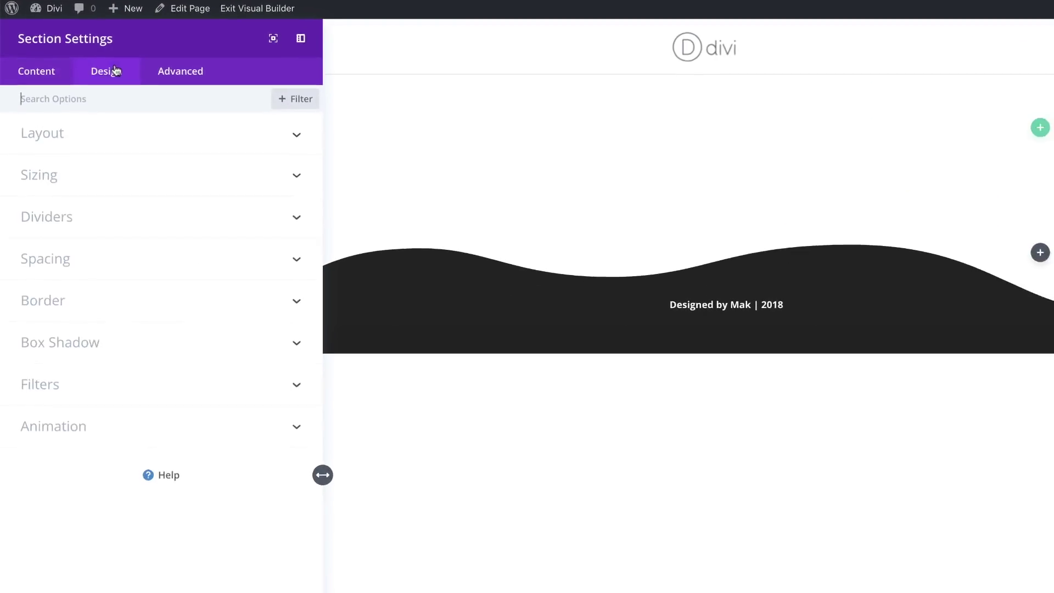
{"action": "left_click", "coordinate": [42, 129]}
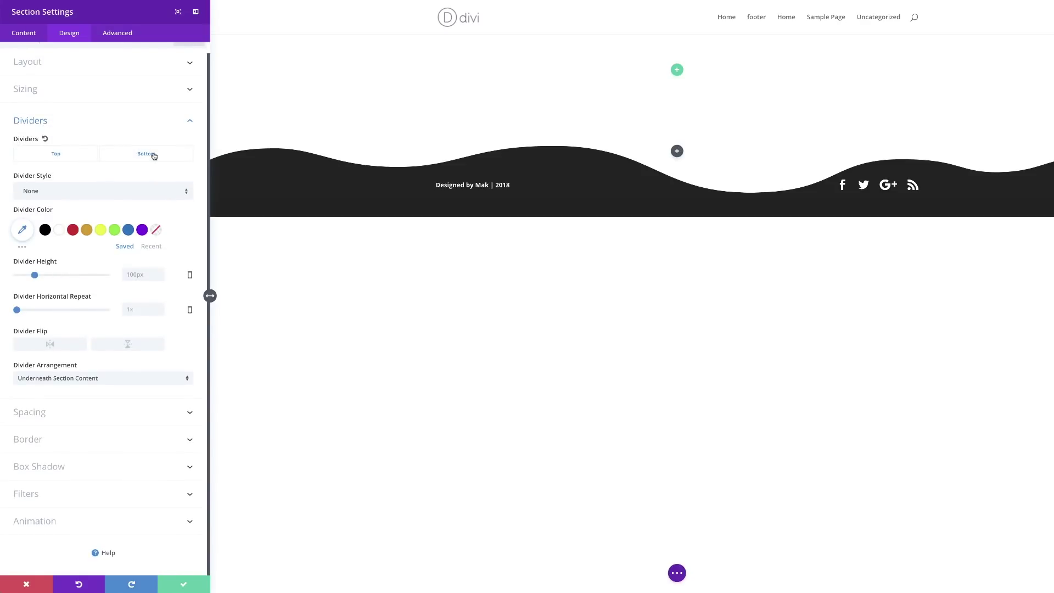
{"action": "left_click", "coordinate": [154, 155]}
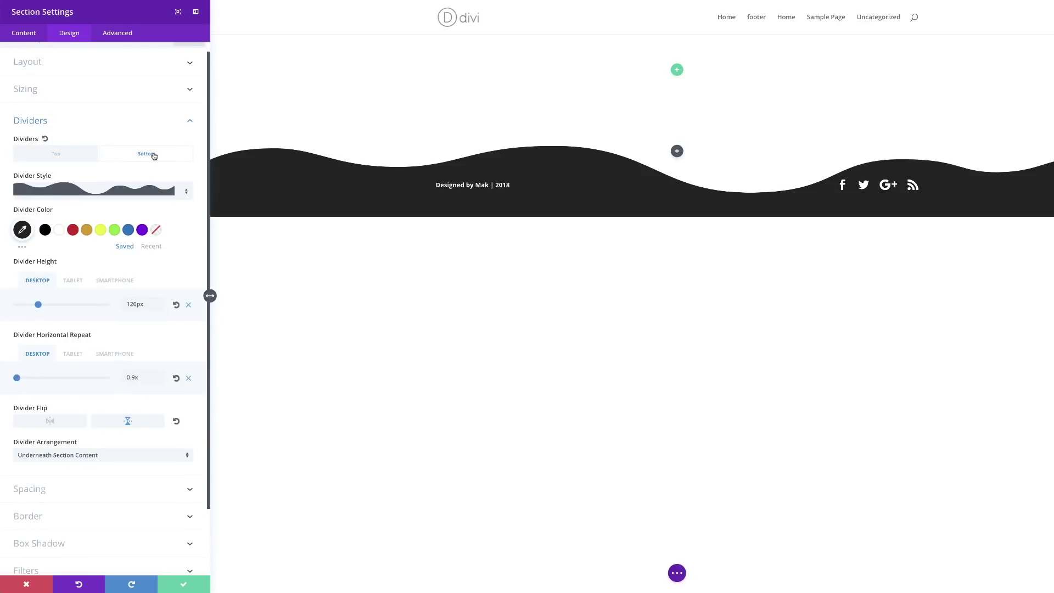
{"action": "left_click", "coordinate": [186, 194]}
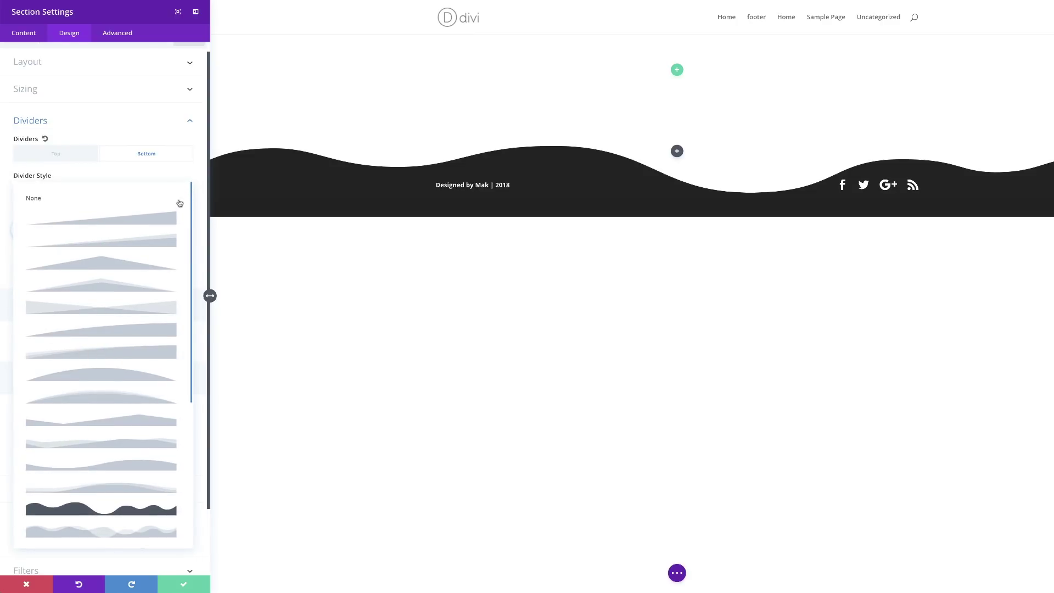
{"action": "left_click", "coordinate": [126, 442]}
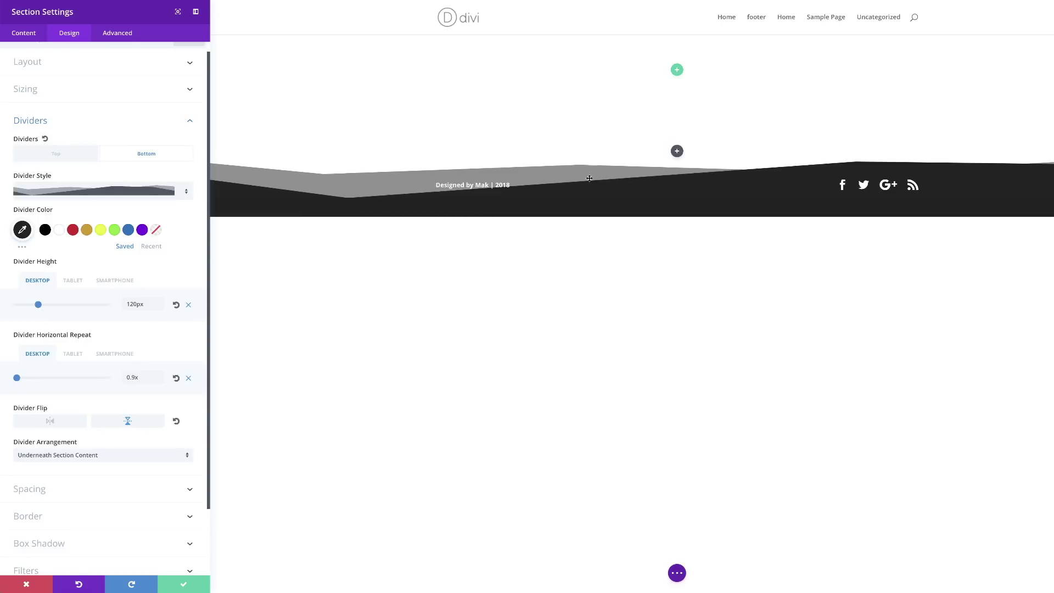
{"action": "left_click", "coordinate": [129, 230]}
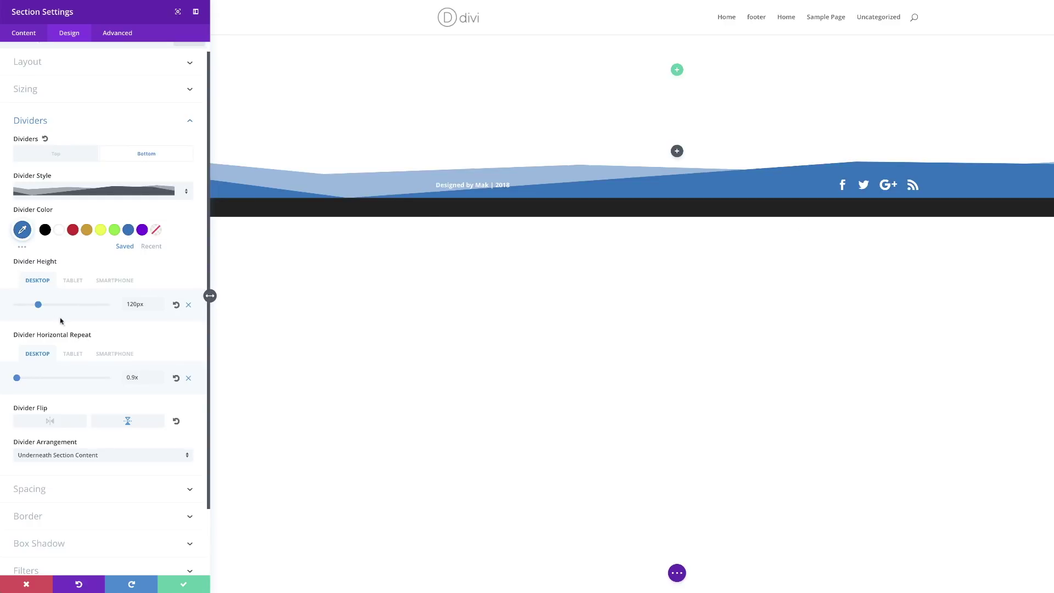
Step: Set the bottom divider's height to 268px and turn off its vertical flip
{"action": "left_click_drag", "start_coordinate": [38, 304], "coordinate": [67, 309]}
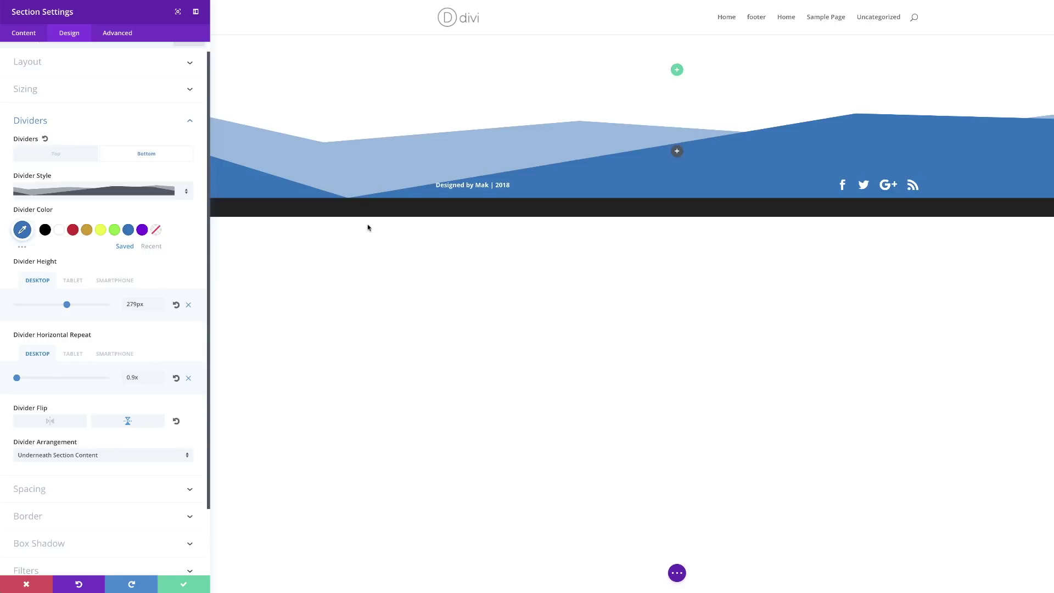
{"action": "left_click", "coordinate": [66, 305]}
{"action": "left_click_drag", "start_coordinate": [65, 306], "coordinate": [65, 306]}
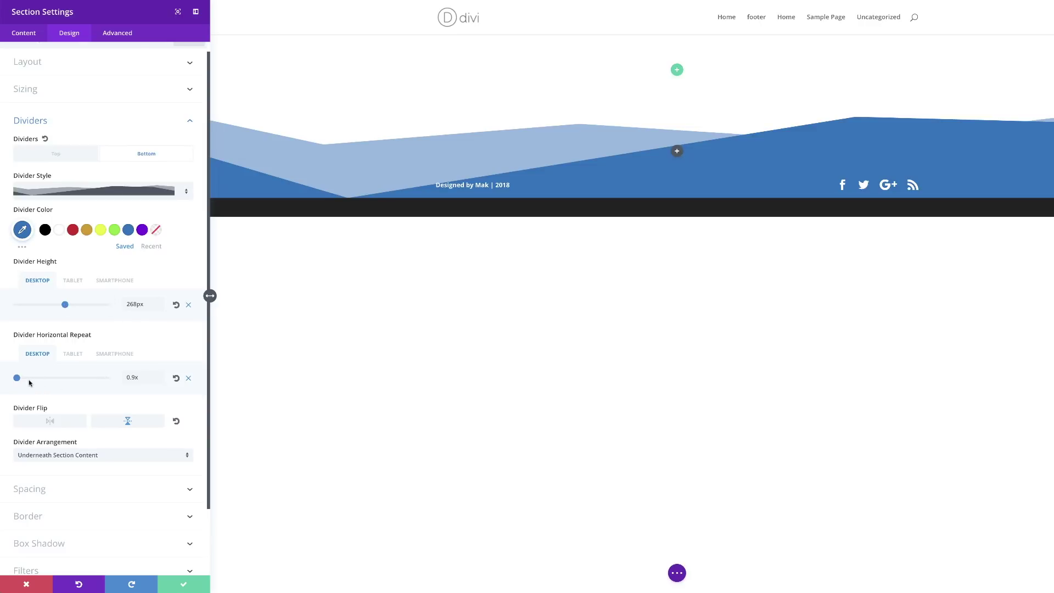
{"action": "mouse_move", "coordinate": [17, 379]}
{"action": "left_mouse_down"}
{"action": "mouse_move", "coordinate": [33, 379]}
{"action": "mouse_move", "coordinate": [12, 379]}
{"action": "left_mouse_up"}
{"action": "left_click", "coordinate": [128, 421]}
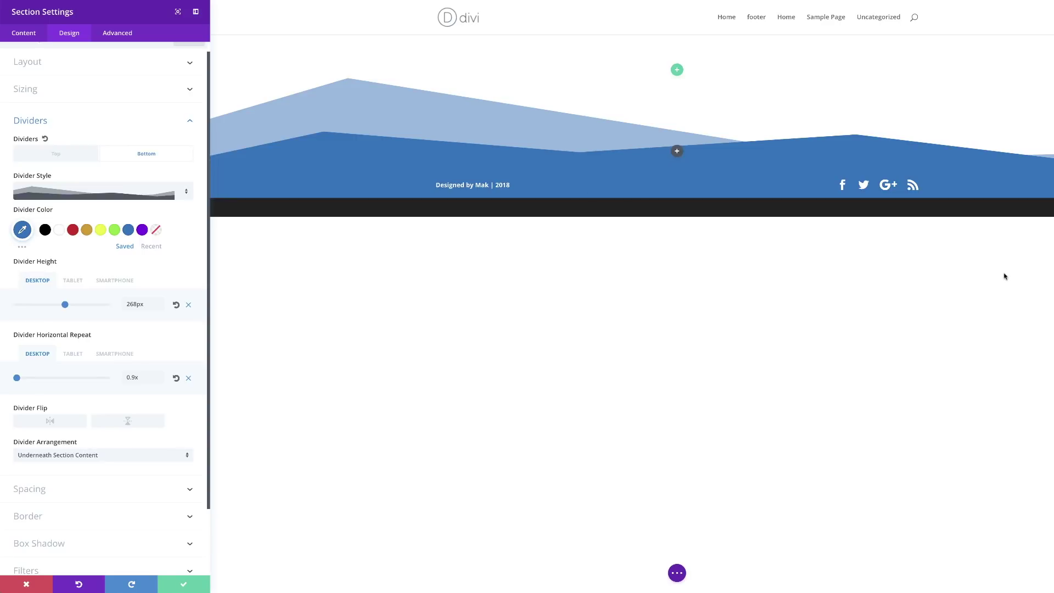
Step: Set the bottom divider style to None and choose the solid clouds style for the top divider
{"action": "left_click", "coordinate": [67, 156]}
{"action": "left_click", "coordinate": [148, 155]}
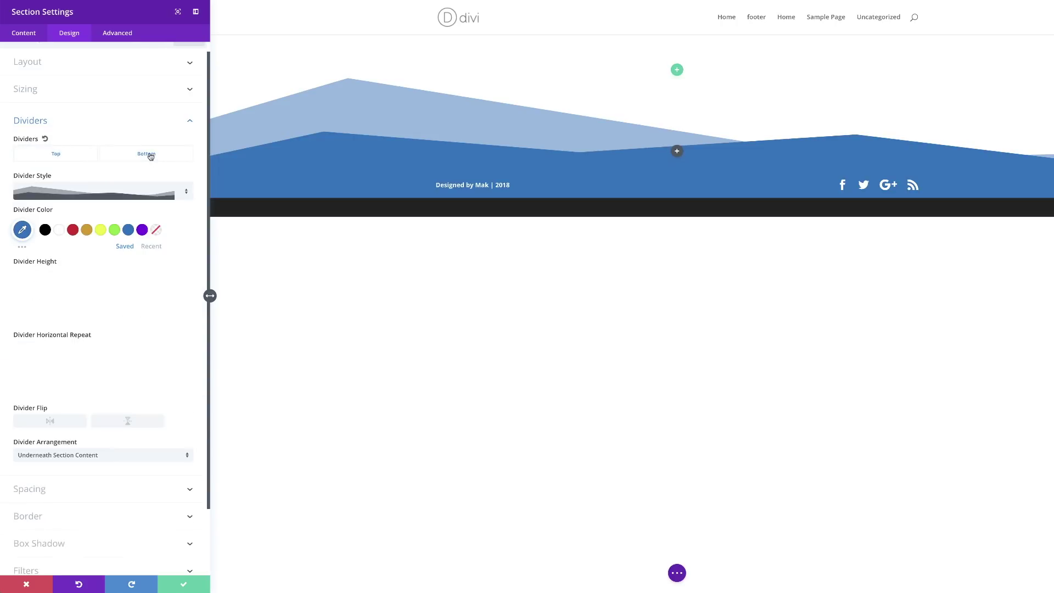
{"action": "left_click", "coordinate": [148, 191]}
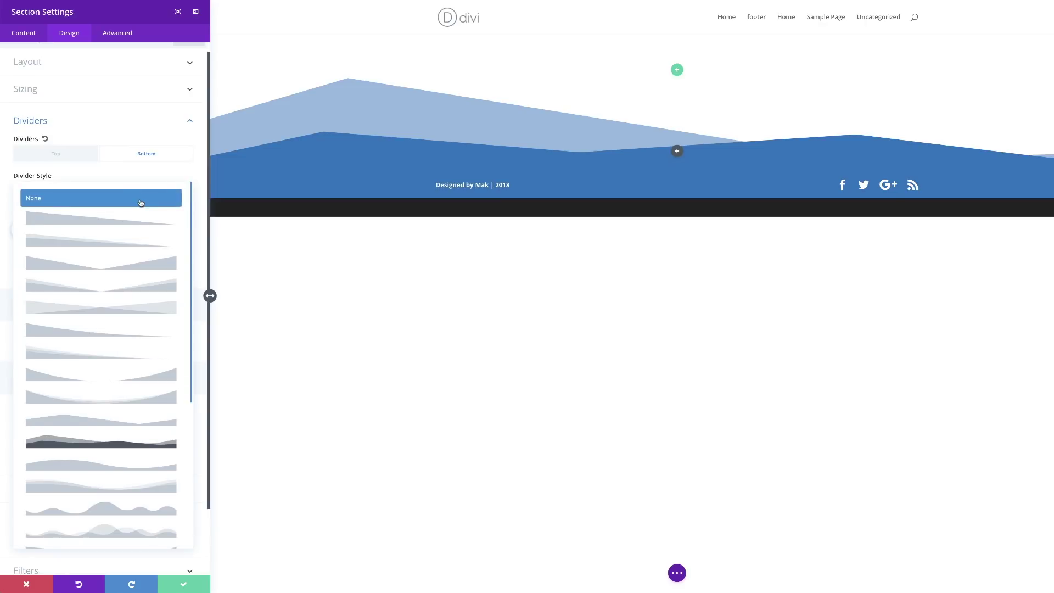
{"action": "left_click", "coordinate": [140, 200]}
{"action": "left_click", "coordinate": [70, 159]}
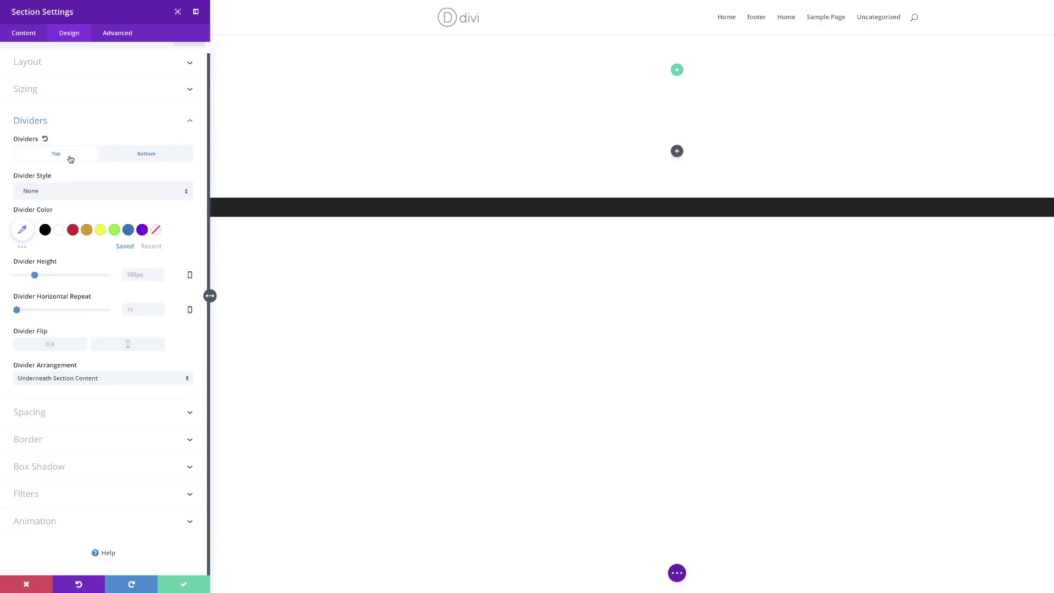
{"action": "left_click", "coordinate": [78, 193]}
{"action": "scroll", "coordinate": [99, 398], "scroll_direction": "down", "scroll_amount": 5}
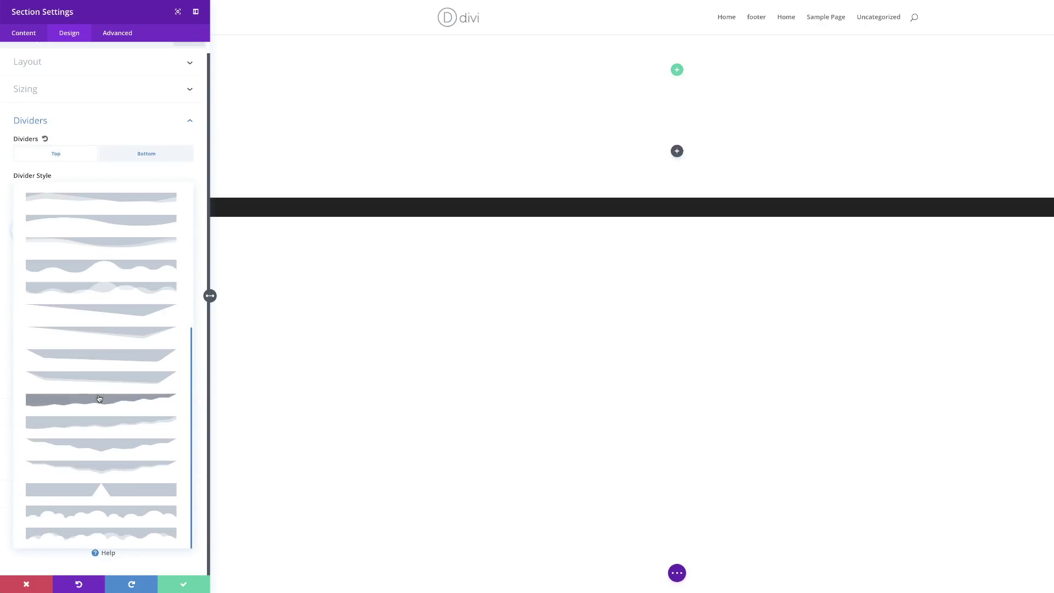
{"action": "left_click", "coordinate": [112, 517]}
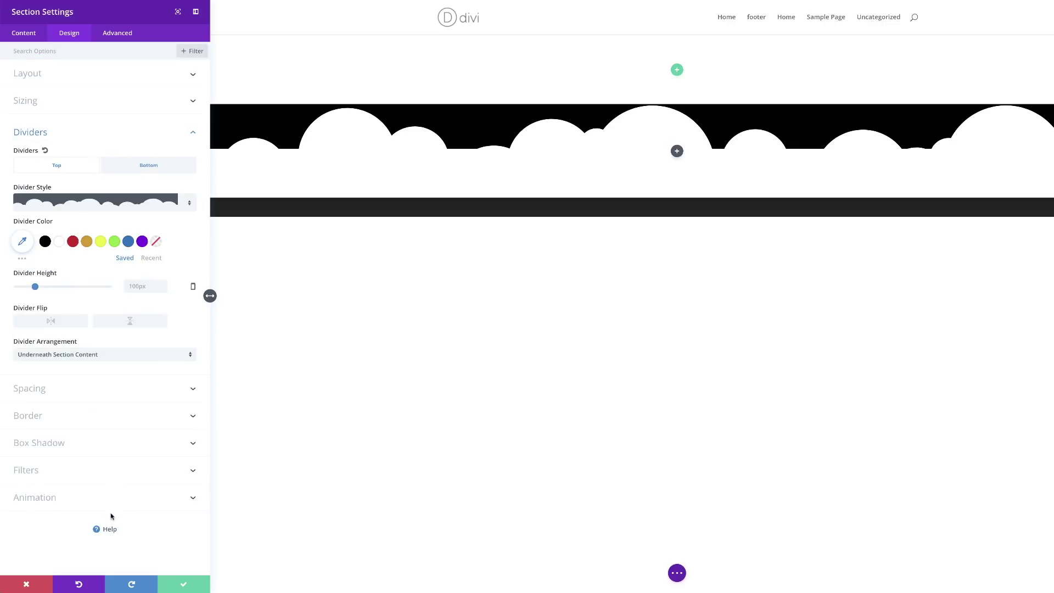
Step: Add a background gradient to the footer section with the default blue and green colors
{"action": "left_click", "coordinate": [28, 34]}
{"action": "left_click", "coordinate": [55, 77]}
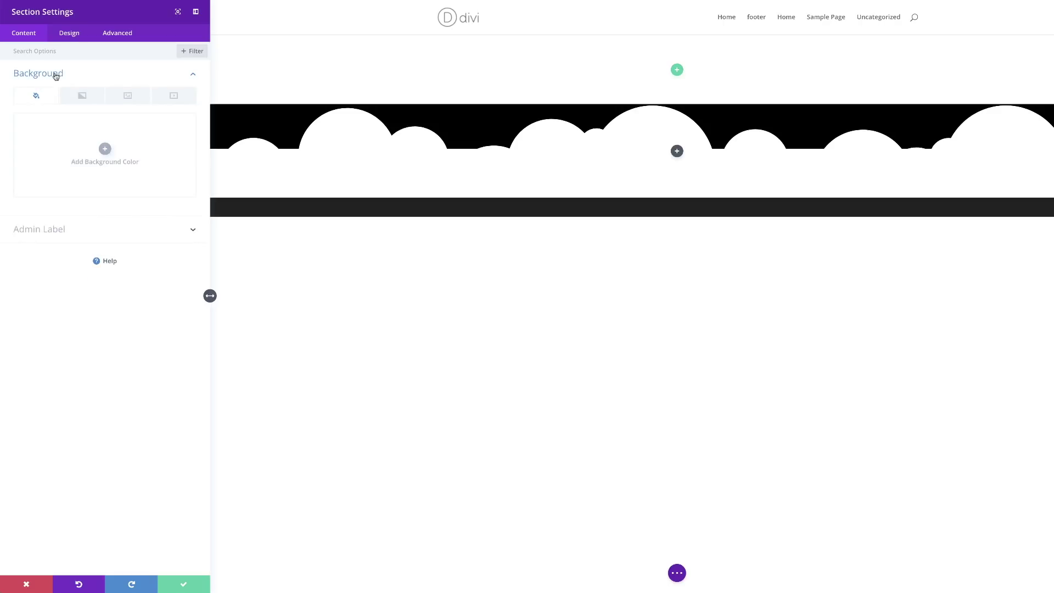
{"action": "left_click", "coordinate": [84, 102]}
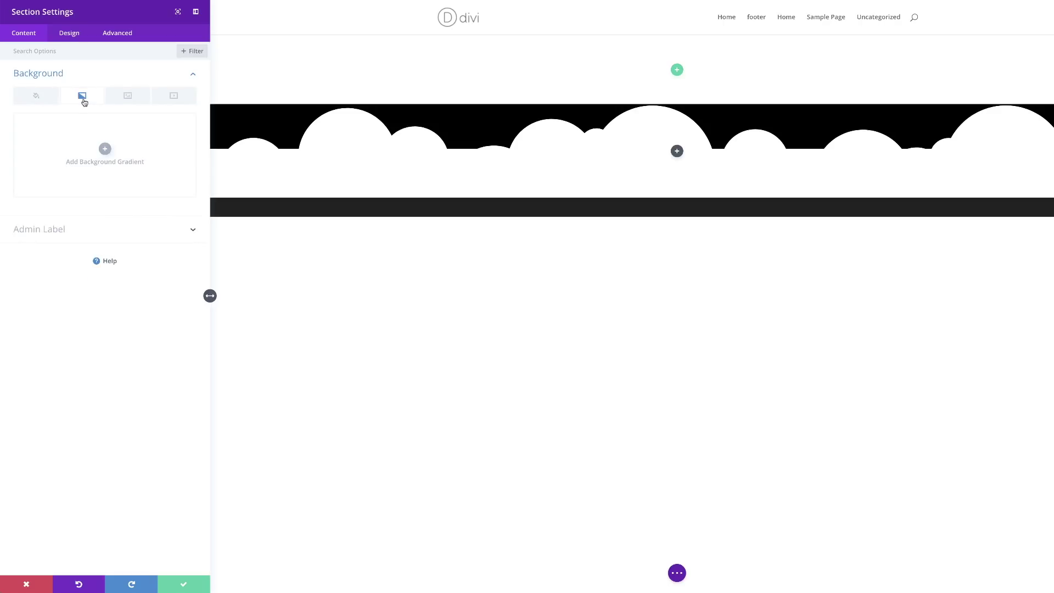
{"action": "left_click", "coordinate": [104, 150]}
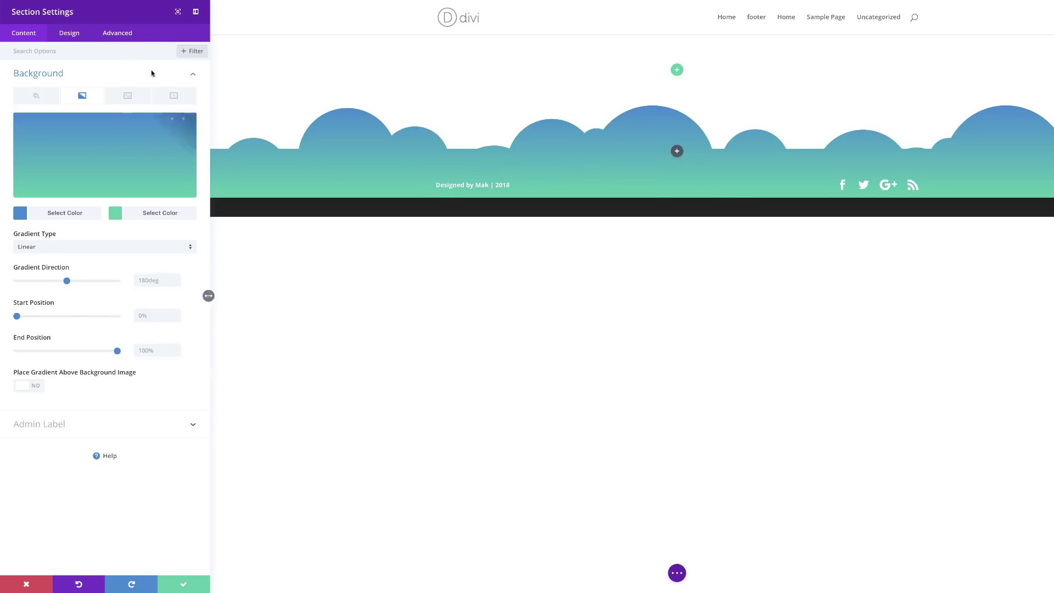
Step: Set the cloud top divider's height to 166px, try its vertical flip and revert it, and save the section settings
{"action": "left_click", "coordinate": [70, 33]}
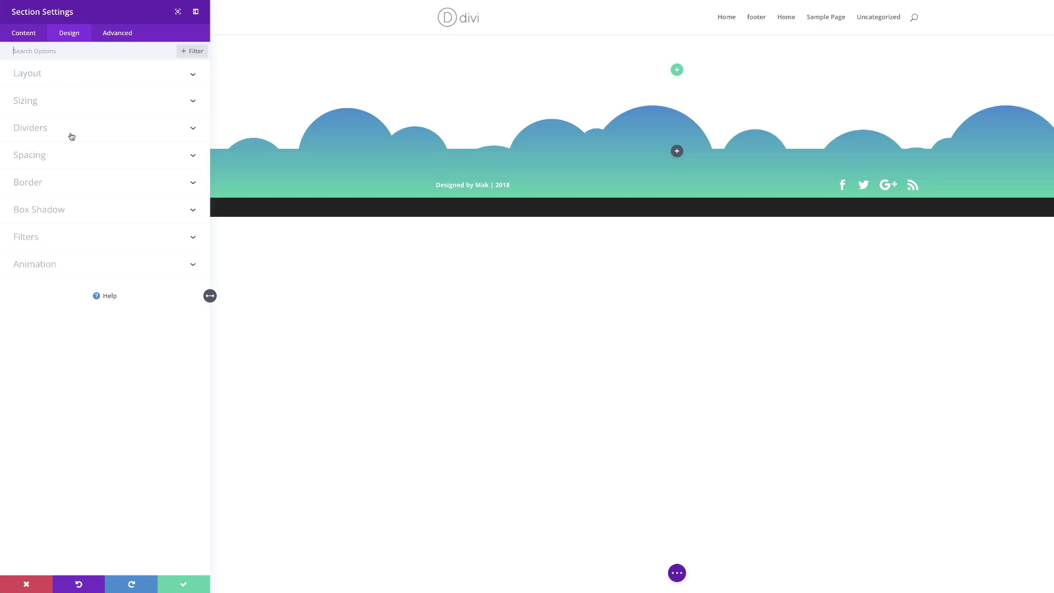
{"action": "left_click", "coordinate": [50, 131]}
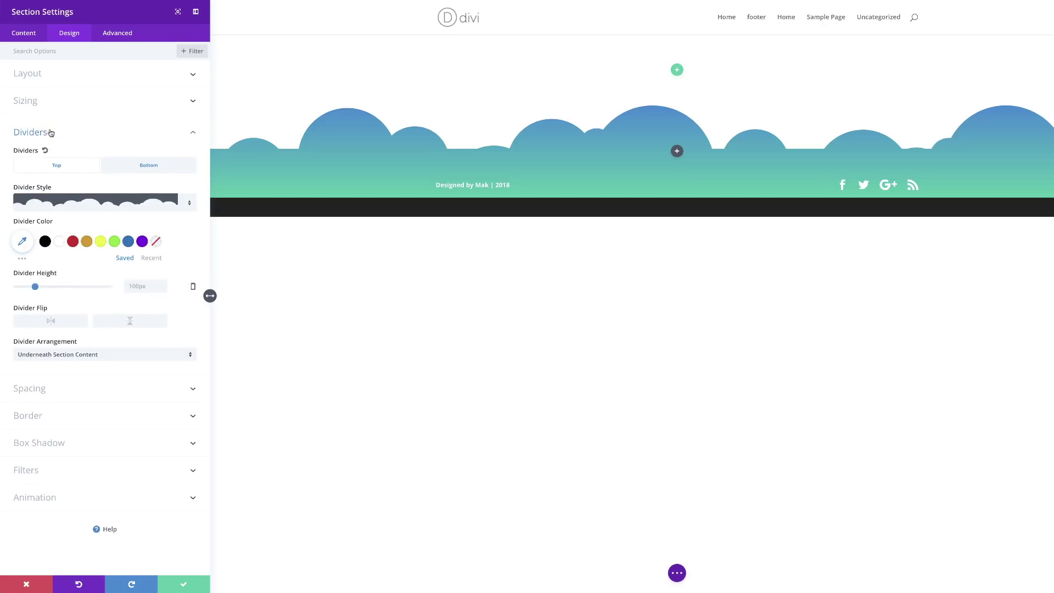
{"action": "left_click_drag", "start_coordinate": [36, 287], "coordinate": [47, 288]}
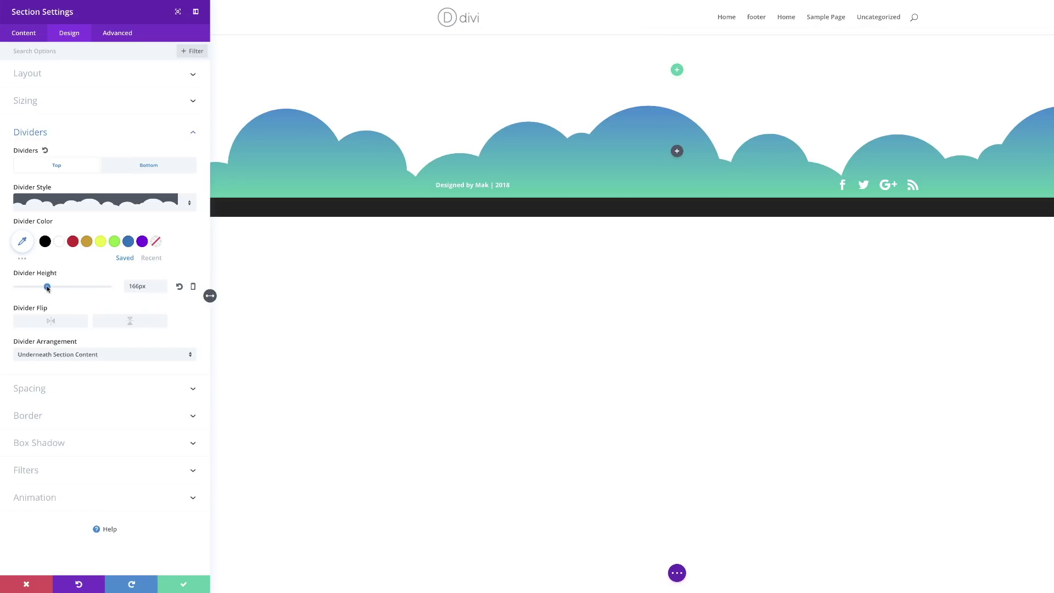
{"action": "left_click", "coordinate": [137, 323]}
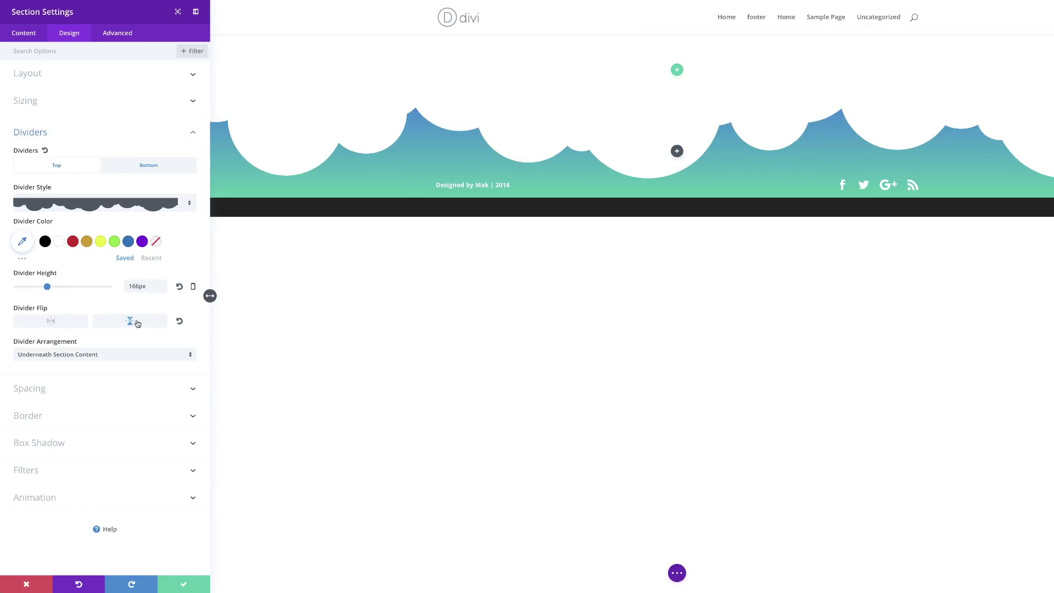
{"action": "left_click", "coordinate": [138, 323]}
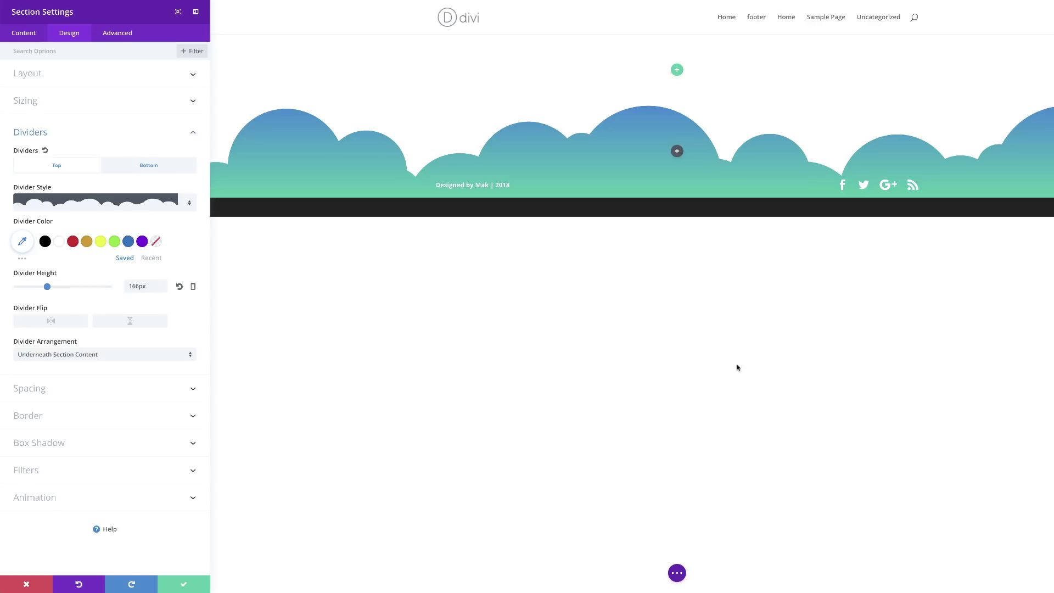
{"action": "left_click", "coordinate": [185, 586]}
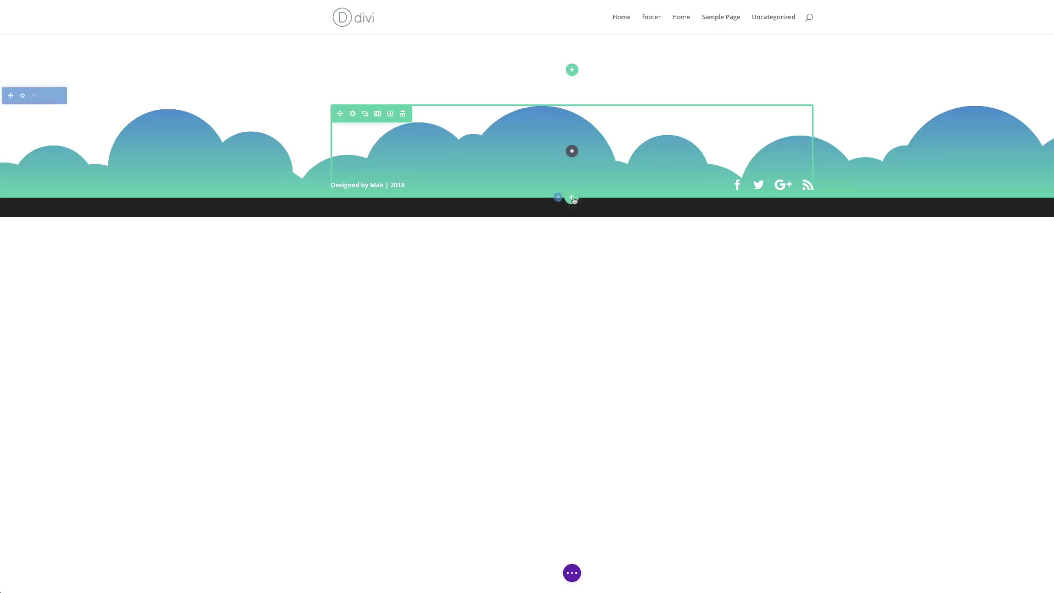
Step: Insert a regular section with an empty two-column row and move it above the cloud divider section
{"action": "left_click", "coordinate": [558, 198]}
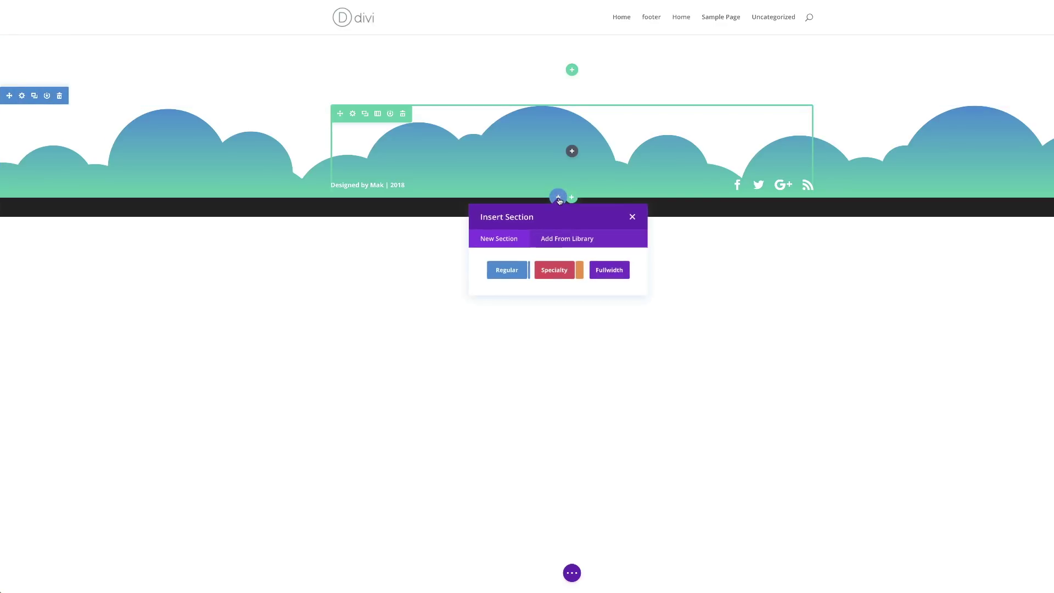
{"action": "left_click", "coordinate": [511, 271]}
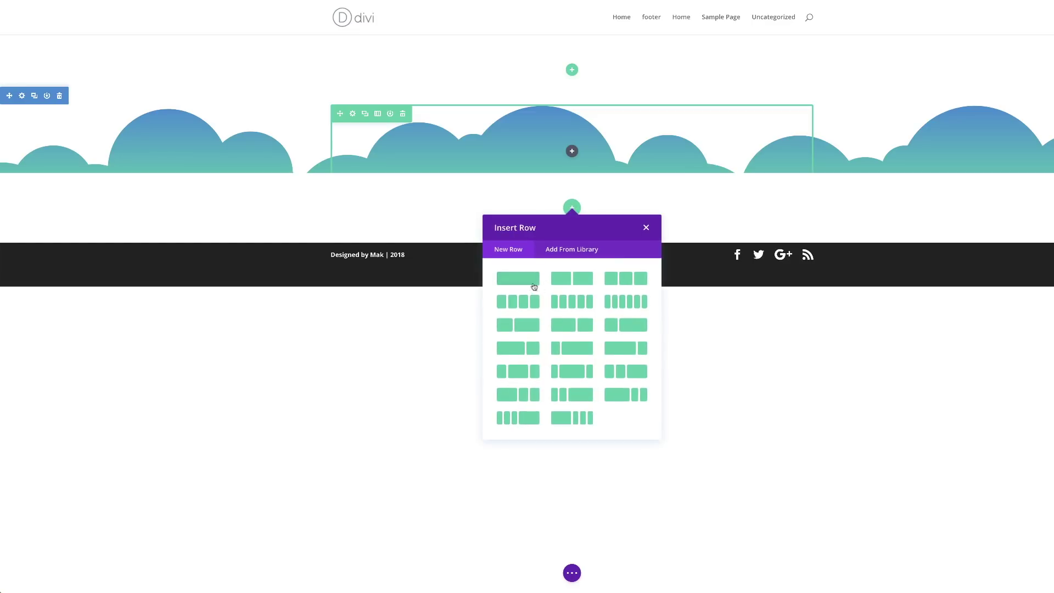
{"action": "left_click", "coordinate": [581, 279]}
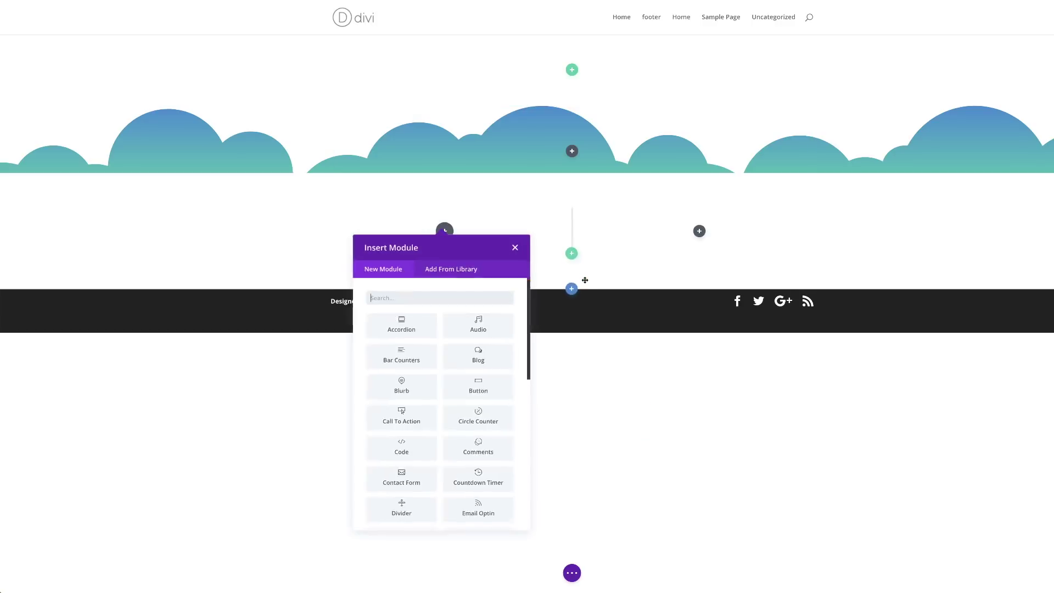
{"action": "left_click", "coordinate": [516, 247]}
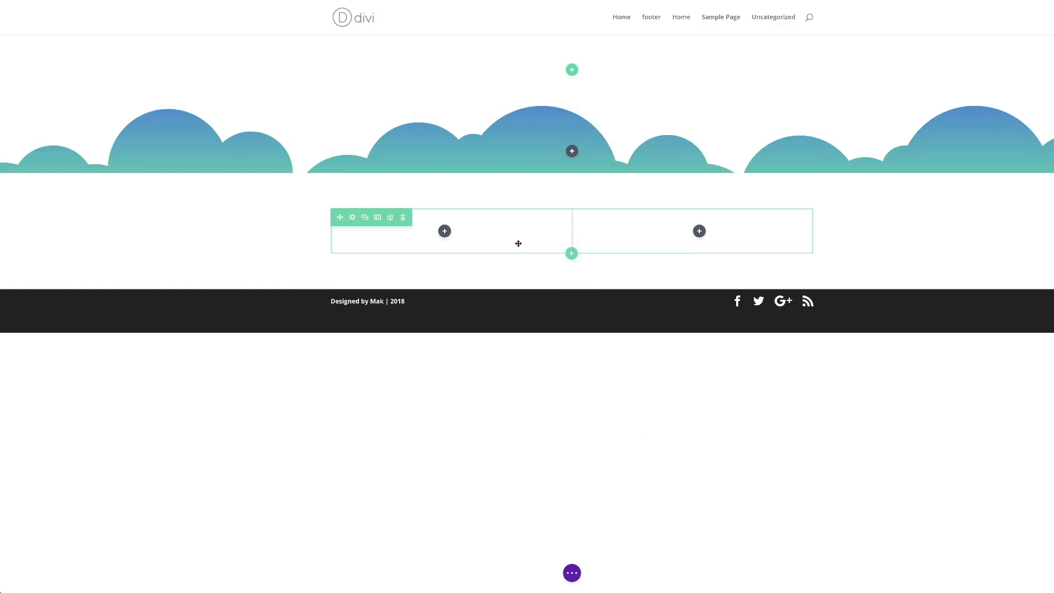
{"action": "left_click_drag", "start_coordinate": [8, 181], "coordinate": [51, 43]}
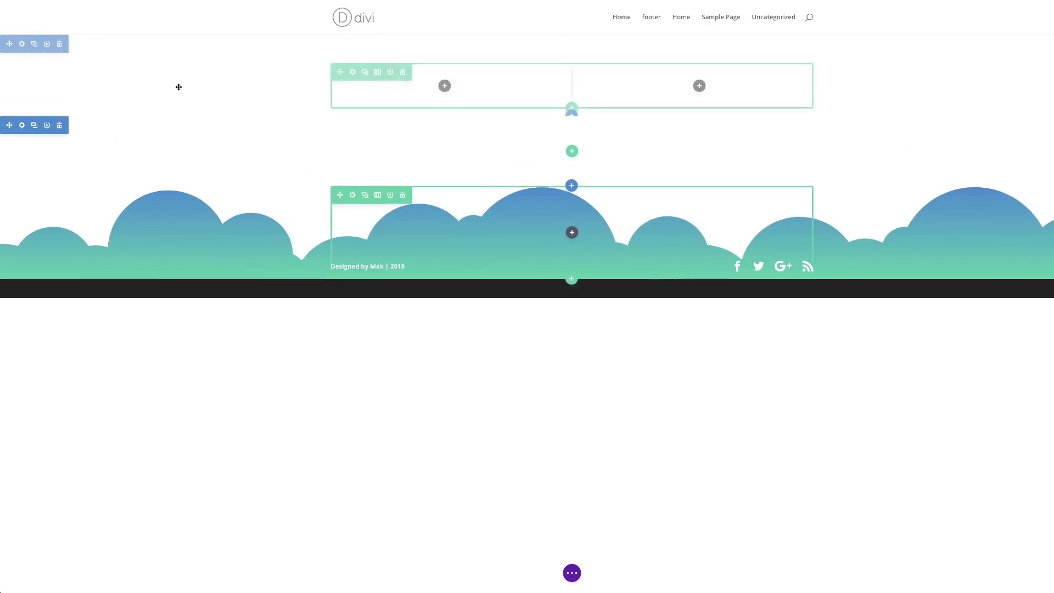
Step: Add a Blurb module with placeholder content to each of the new row's two columns
{"action": "left_click", "coordinate": [445, 93]}
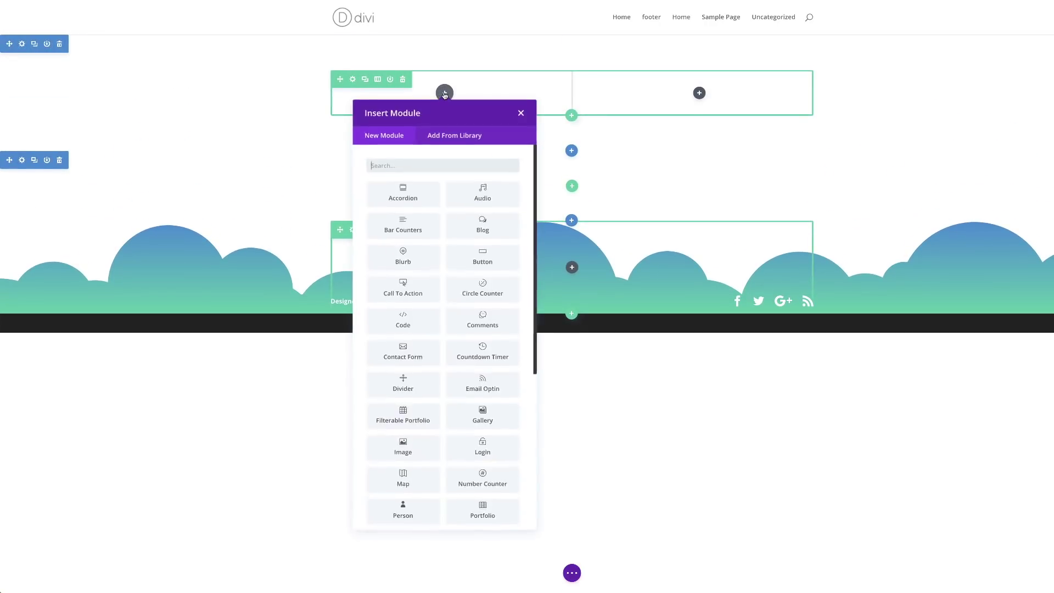
{"action": "left_click", "coordinate": [416, 254]}
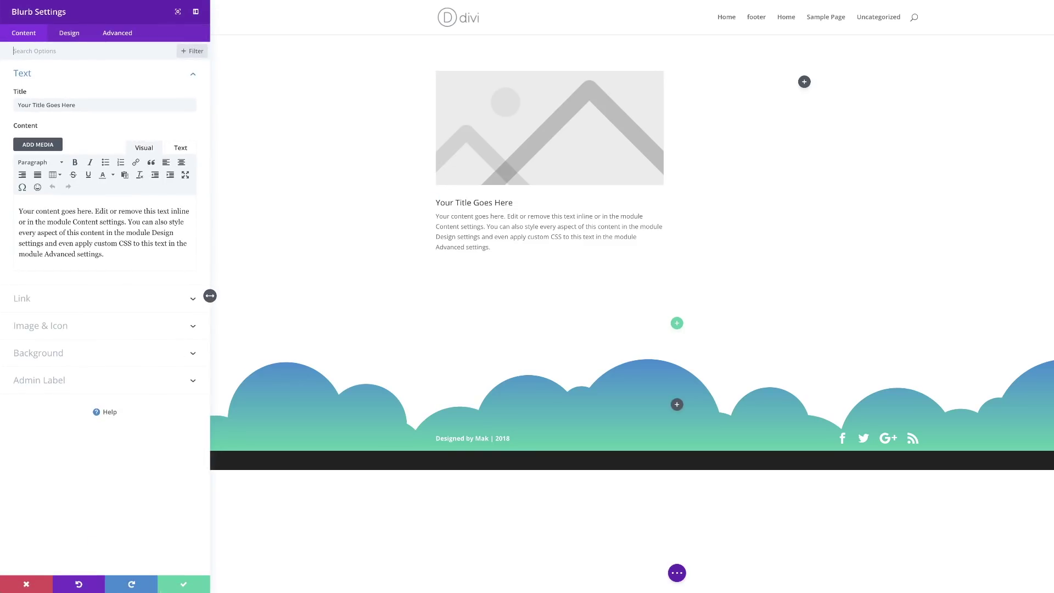
{"action": "left_click", "coordinate": [182, 585]}
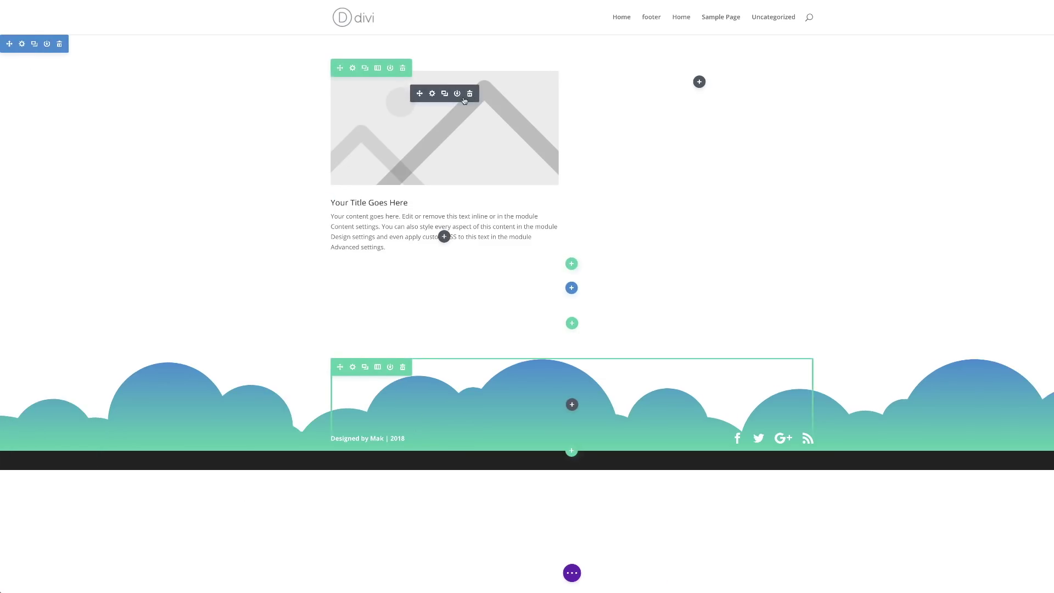
{"action": "left_click", "coordinate": [699, 82]}
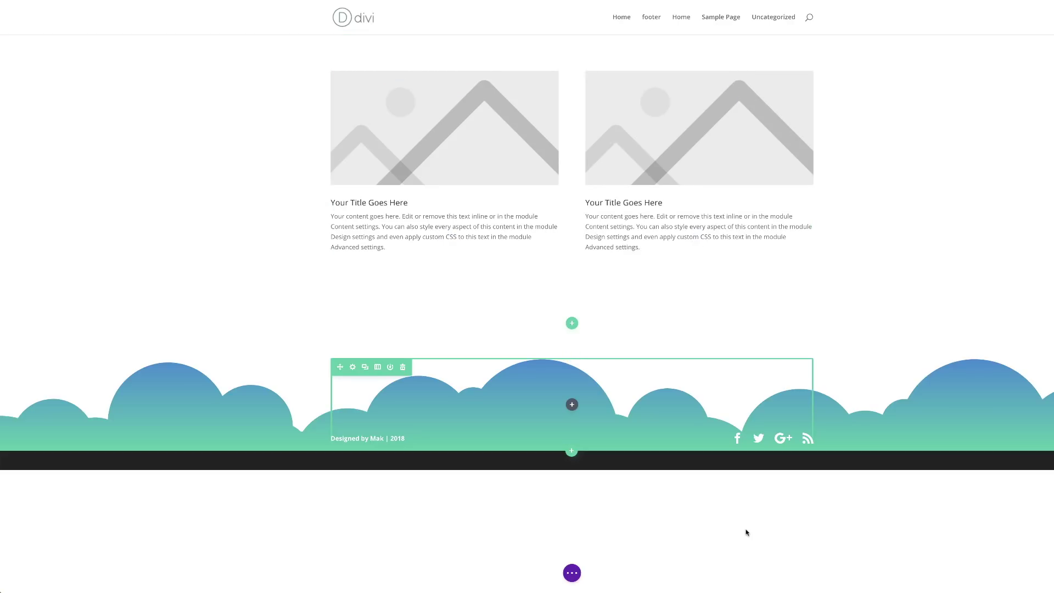